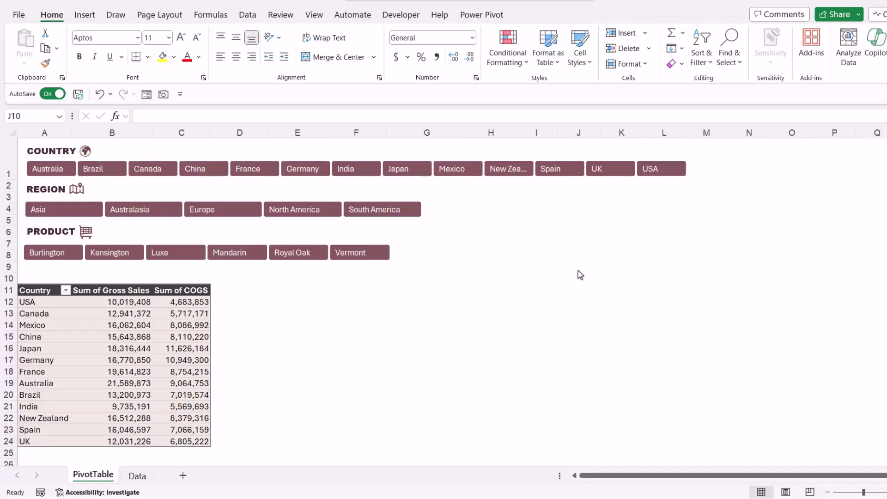
Select cells in the country pivot, including USA's COGS and Gross Sales values.
left_click(272, 348)
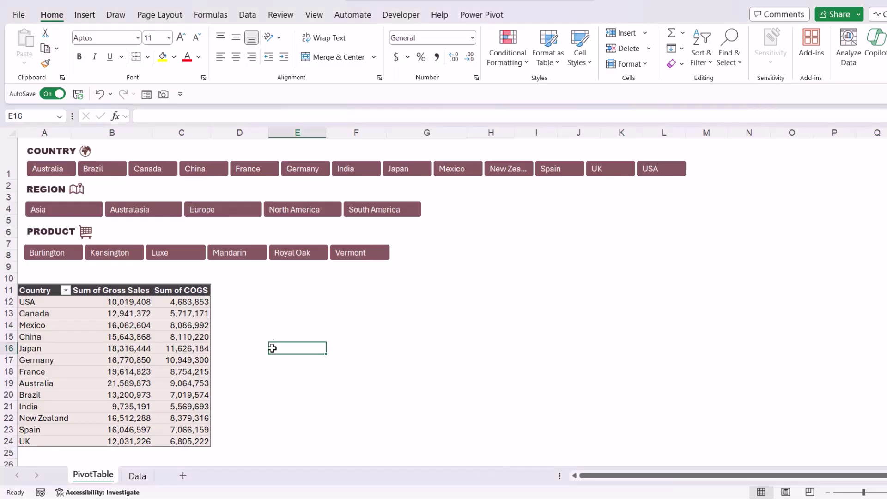
left_click(129, 337)
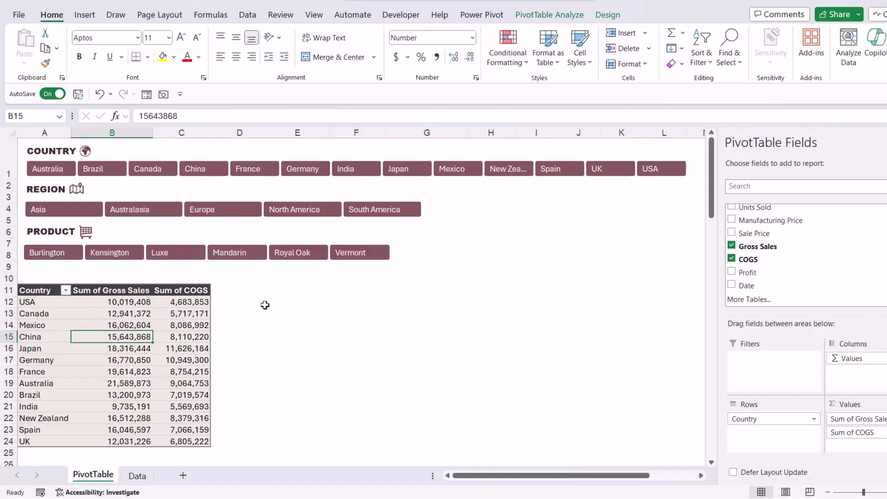
scroll(270, 300, "down", 1)
scroll(271, 300, "down", 2)
scroll(257, 299, "down", 2)
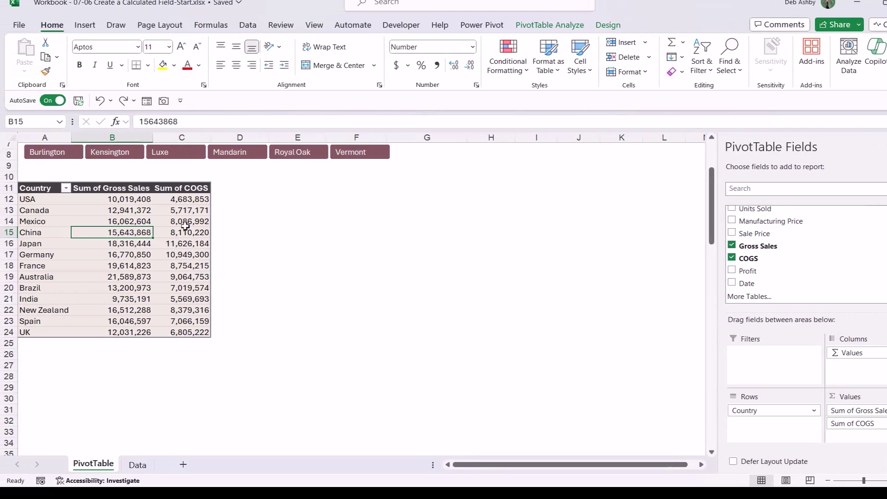
left_click(187, 200)
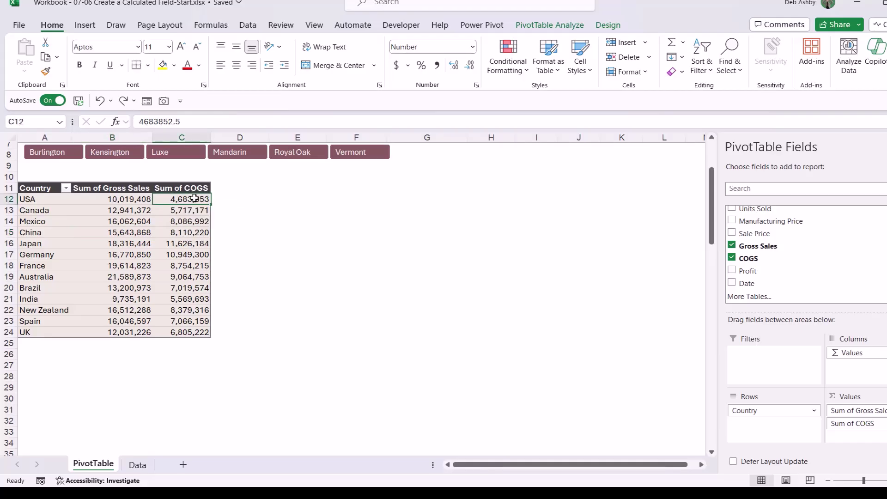
left_click(124, 199)
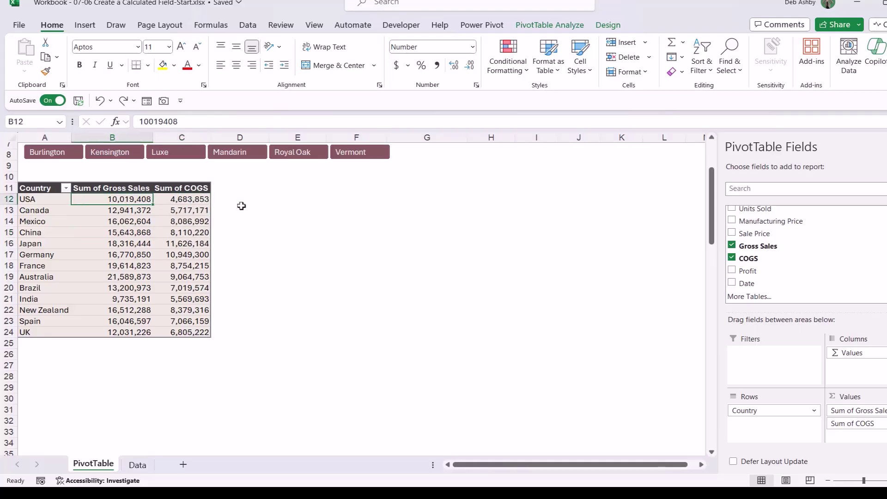
left_click(140, 466)
left_click(373, 291)
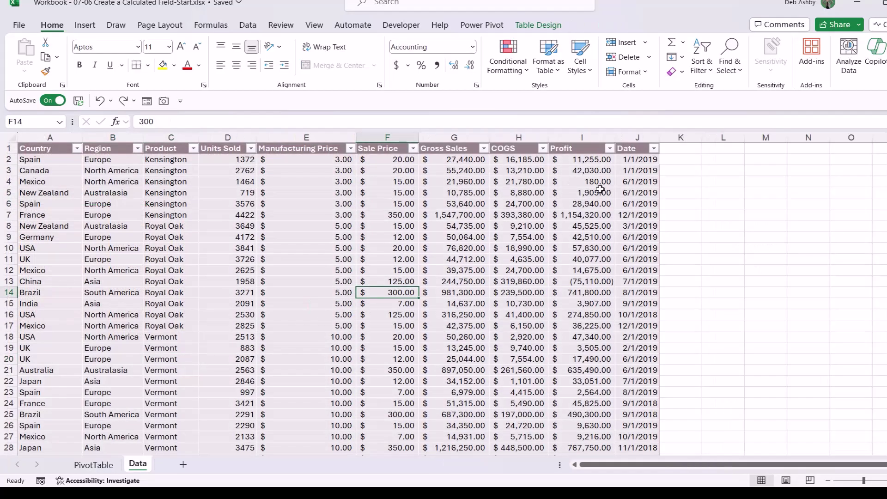
key("ctrl+Page_Up")
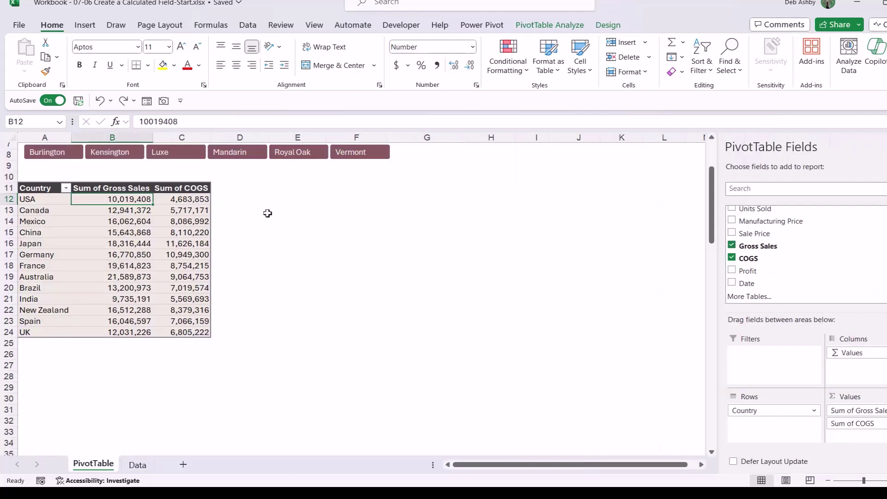
left_click(192, 199)
left_click(121, 199)
left_click(189, 202)
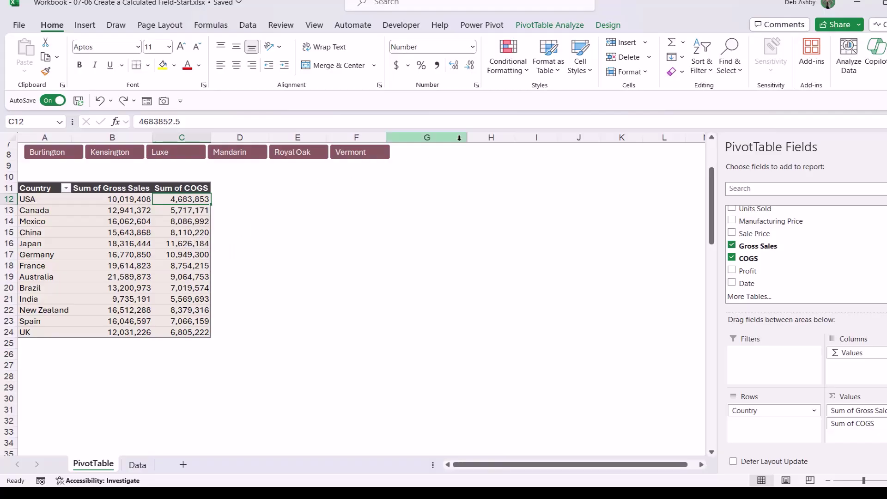
Open the Insert Calculated Field dialog for the new Difference (%) field and move it aside.
left_click(552, 26)
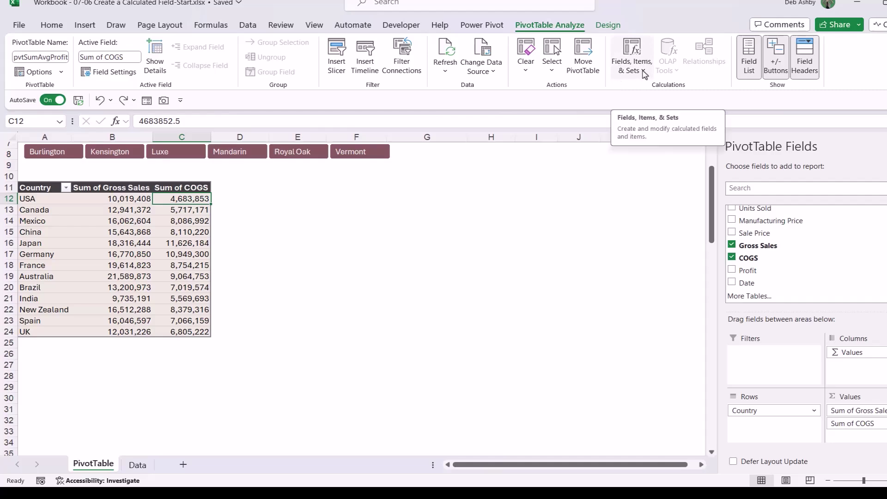
left_click(644, 75)
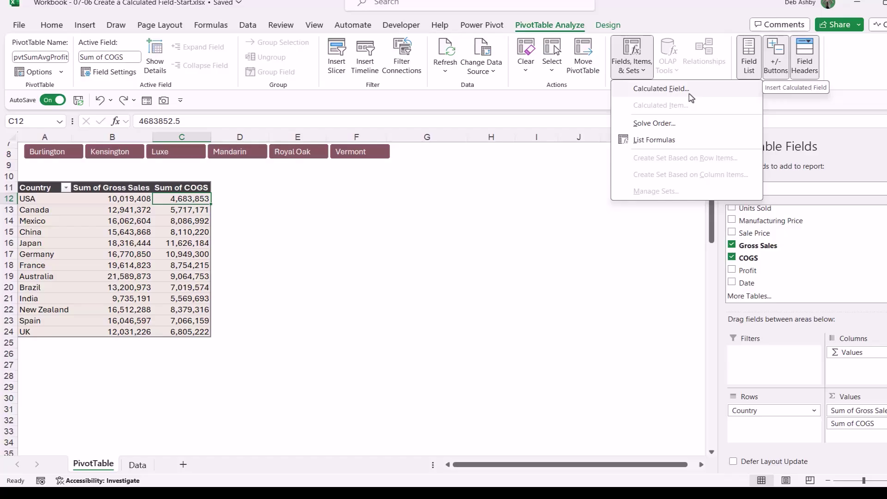
left_click(691, 98)
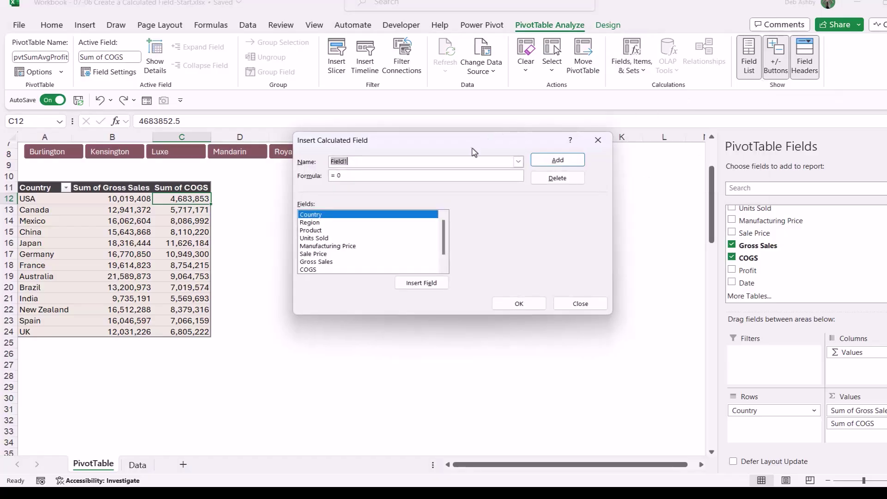
left_click_drag(469, 147, 438, 187)
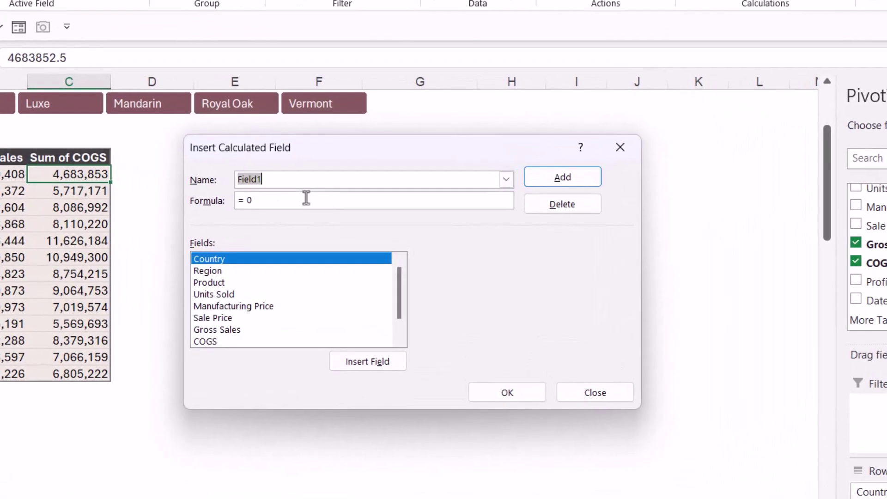
type("Difference (")
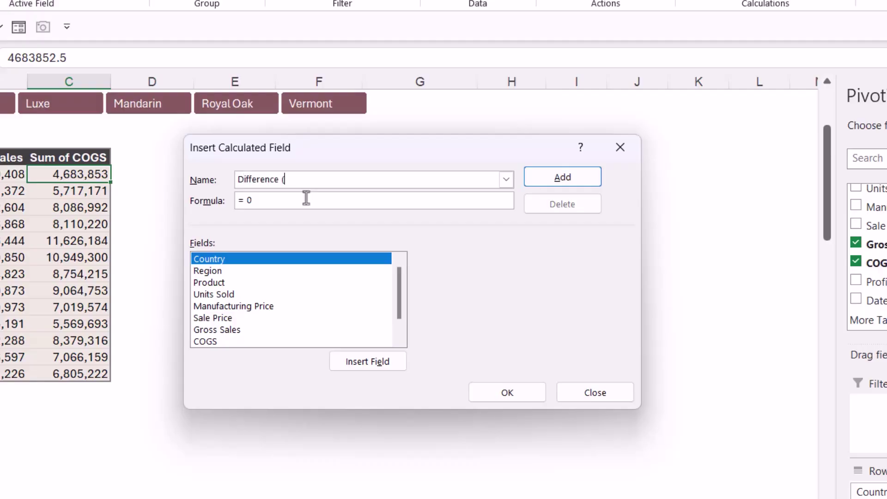
type("%")
Enter the formula =COGS/'Gross Sales' and add the Difference (%) field.
left_click(265, 199)
left_click_drag(400, 280, 400, 291)
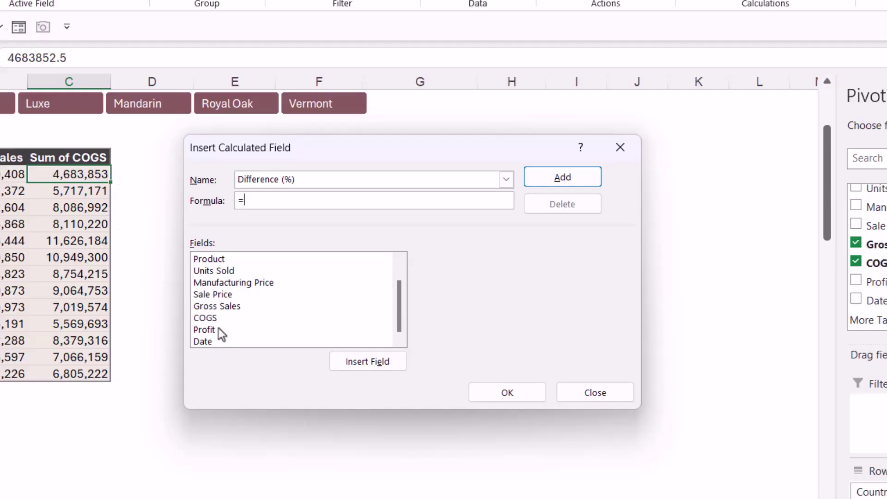
double_click(201, 319)
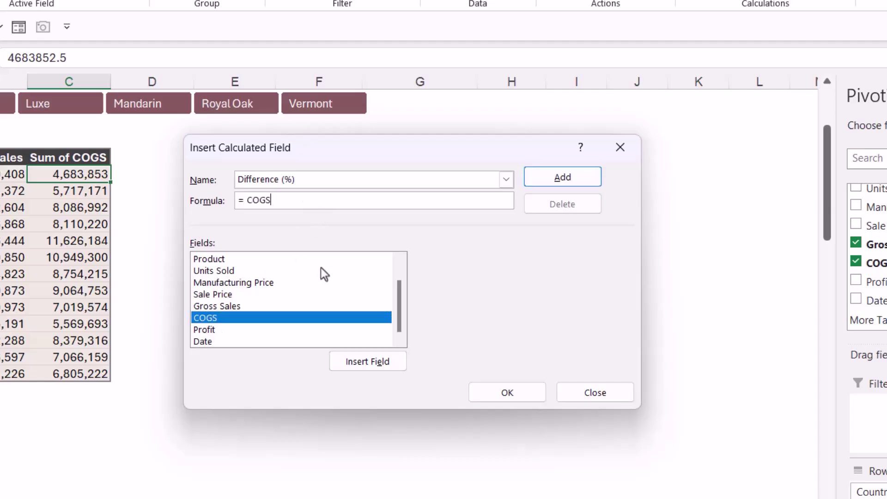
type("/")
double_click(229, 305)
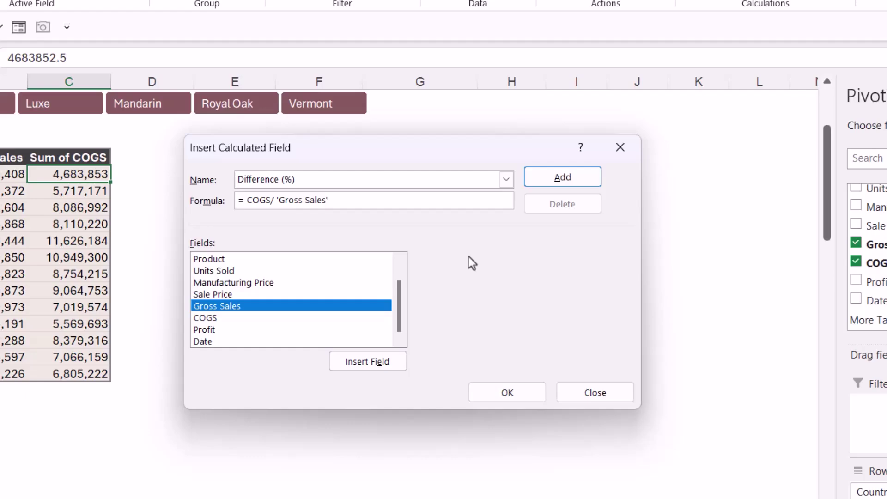
left_click(561, 179)
left_click_drag(401, 278, 400, 343)
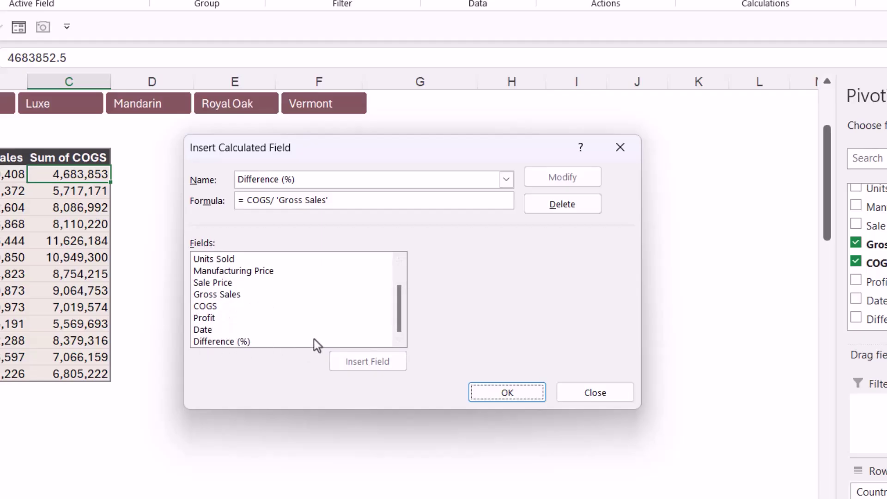
Confirm the Difference (%) field and give its values the Percentage number format.
left_click(496, 396)
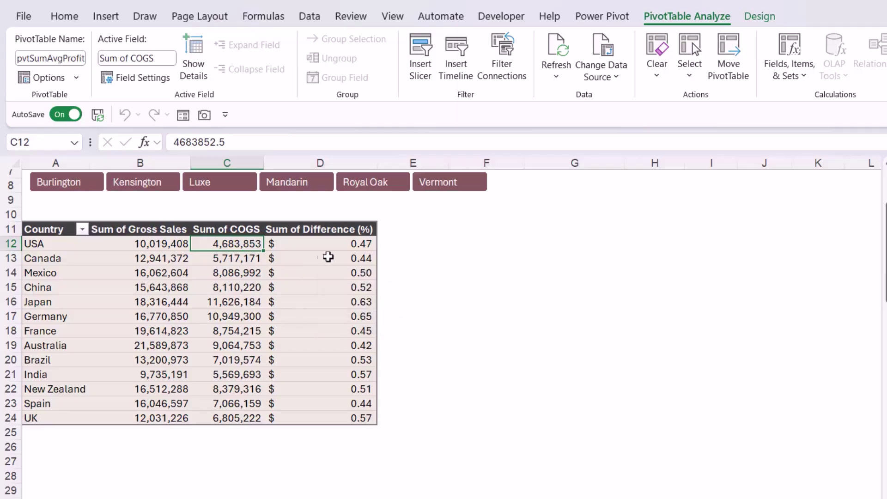
right_click(330, 248)
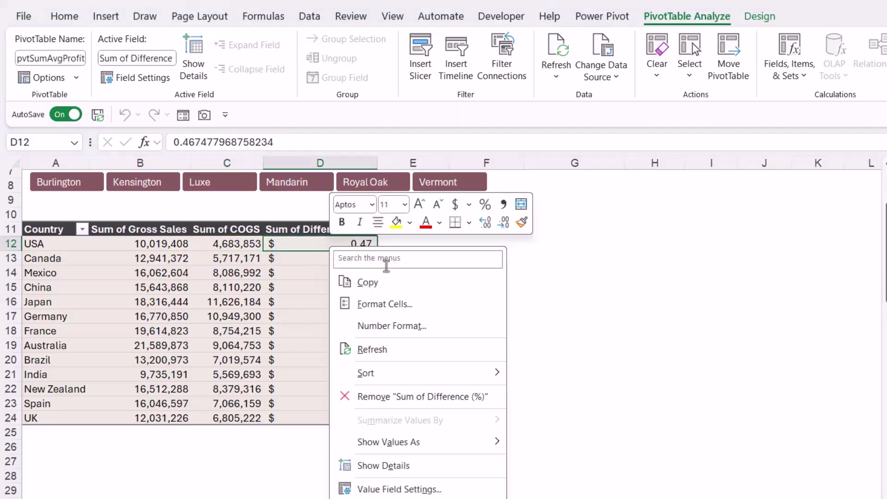
left_click(414, 333)
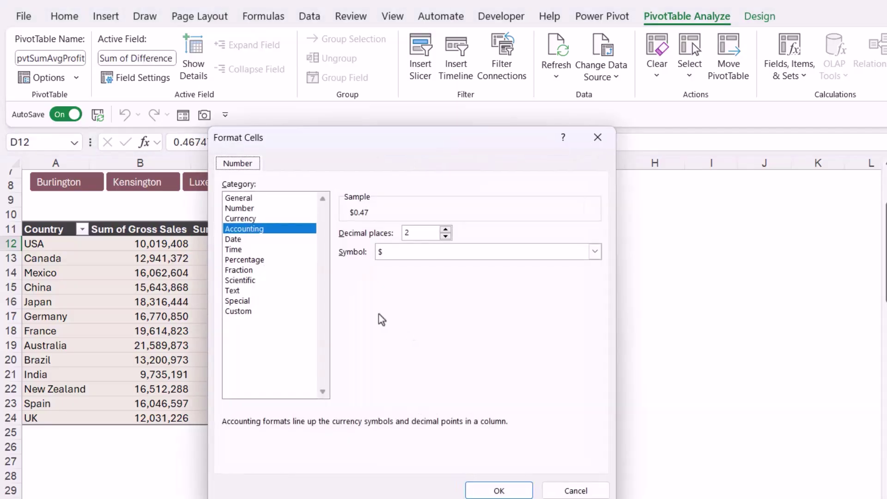
left_click(246, 260)
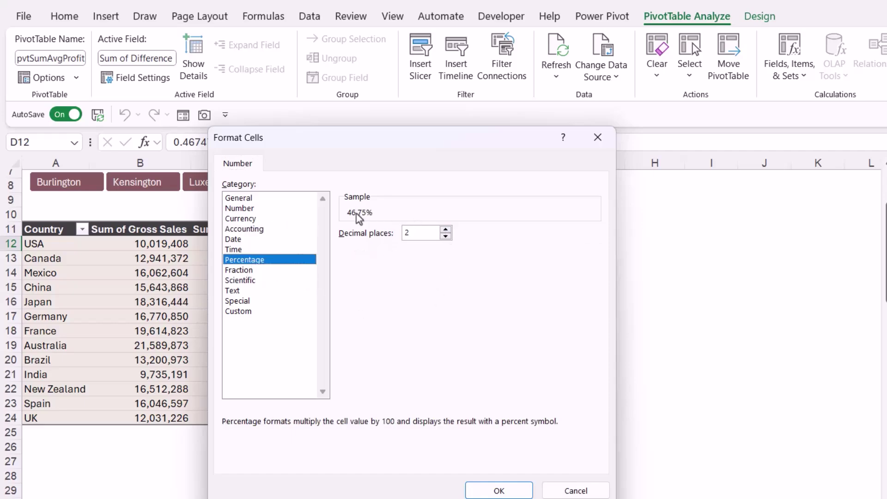
left_click(497, 490)
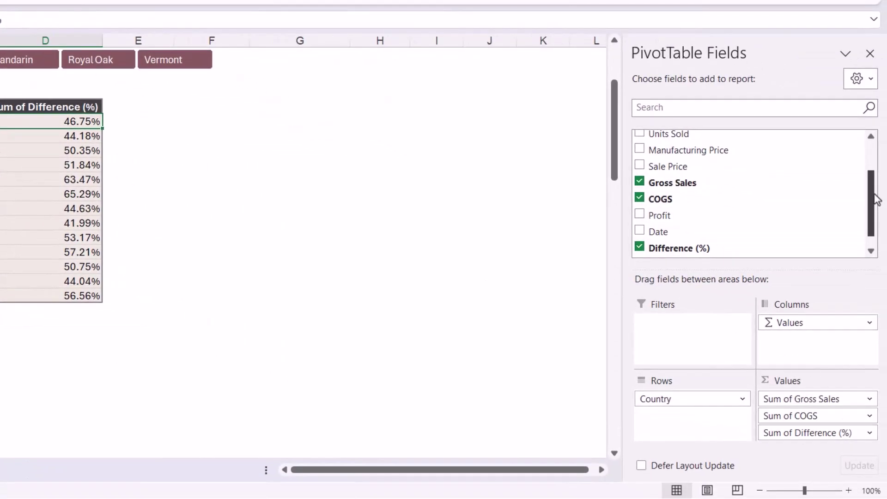
left_click_drag(875, 199, 873, 224)
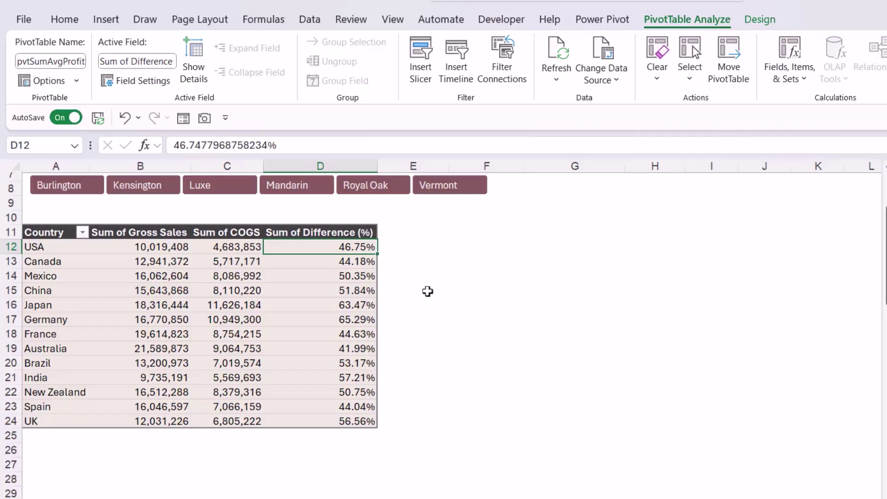
left_click(339, 257)
key("Up")
left_click(802, 80)
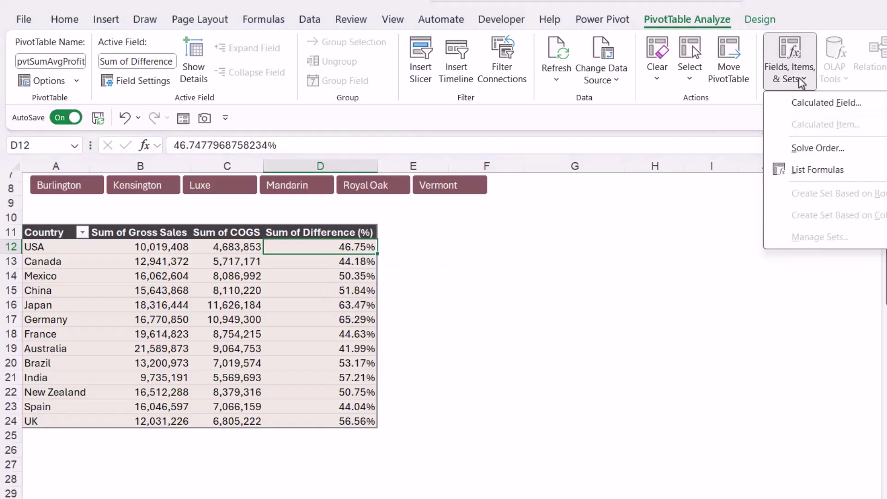
left_click(809, 105)
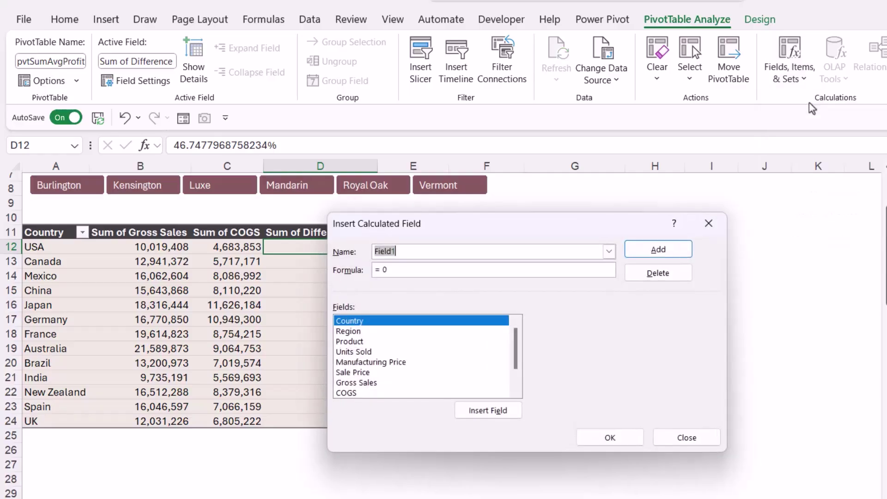
left_click(608, 251)
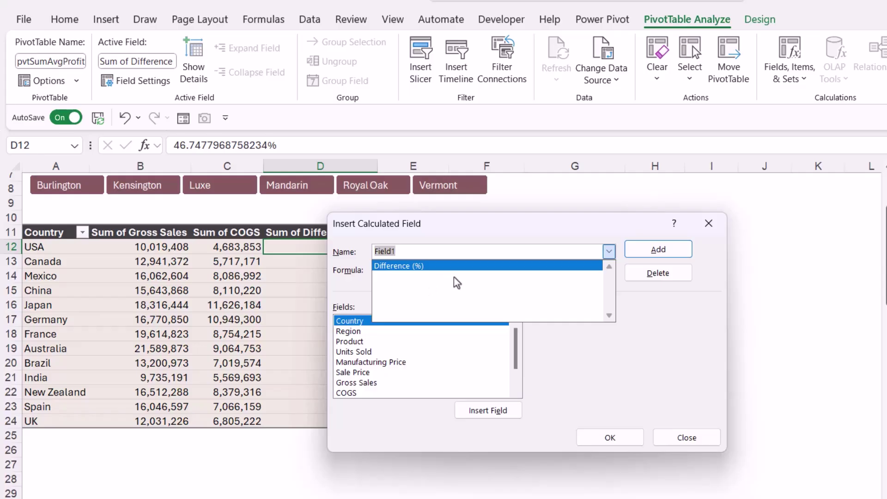
left_click(431, 267)
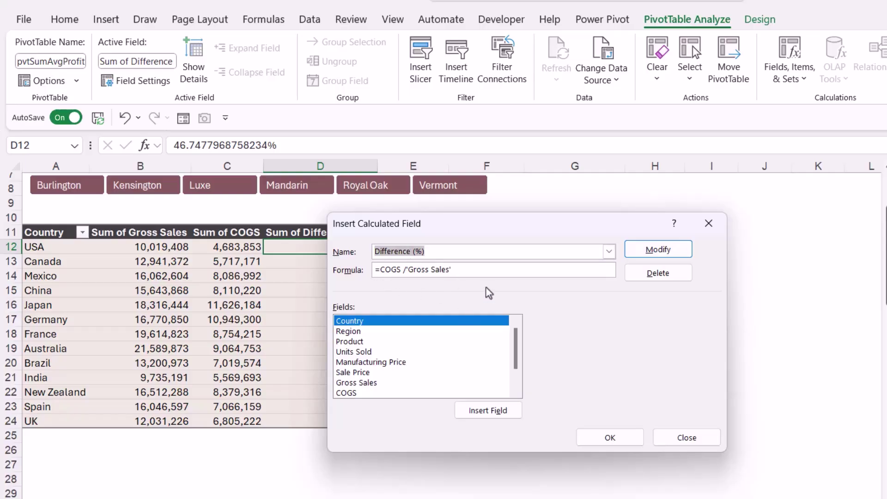
Close the calculated field dialog without changes to reach the profit pivot.
left_click(697, 442)
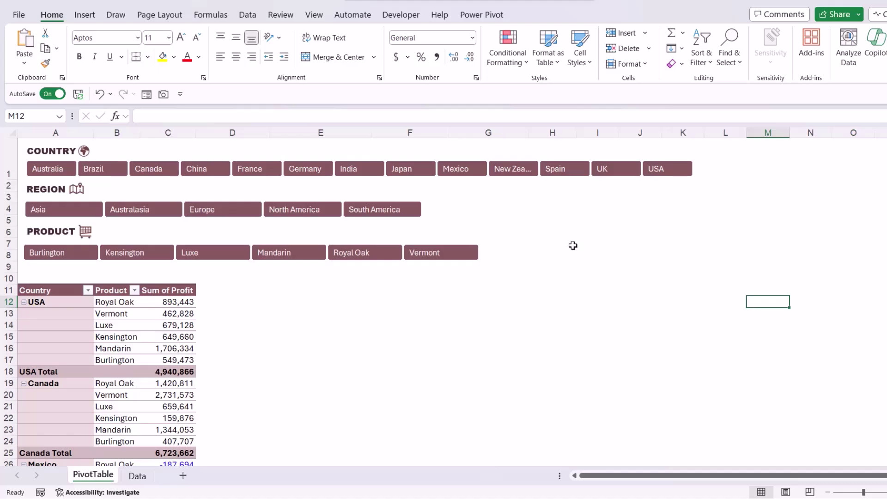
scroll(573, 245, "down", 3)
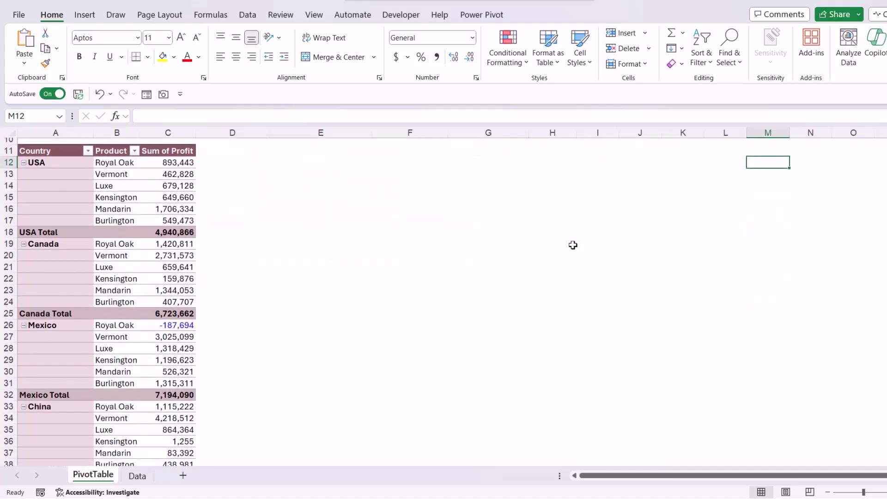
Select a Product cell in the profit PivotTable to show its field list.
left_click(96, 197)
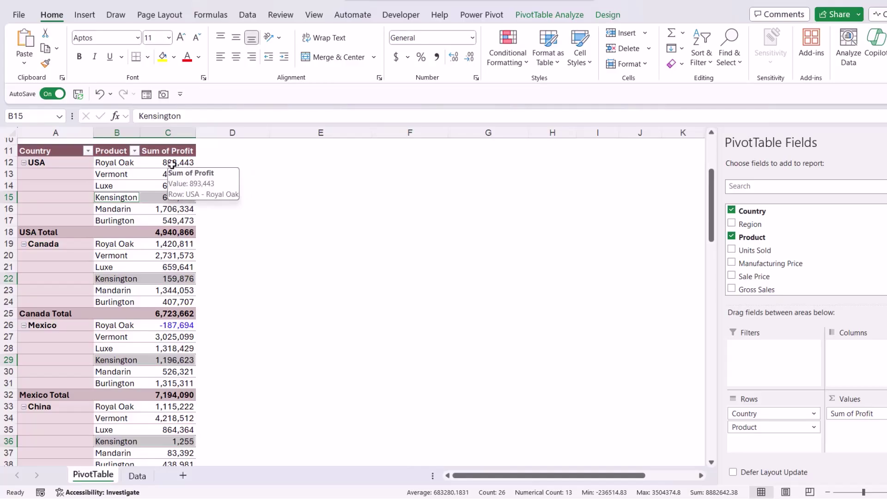
left_click(49, 233)
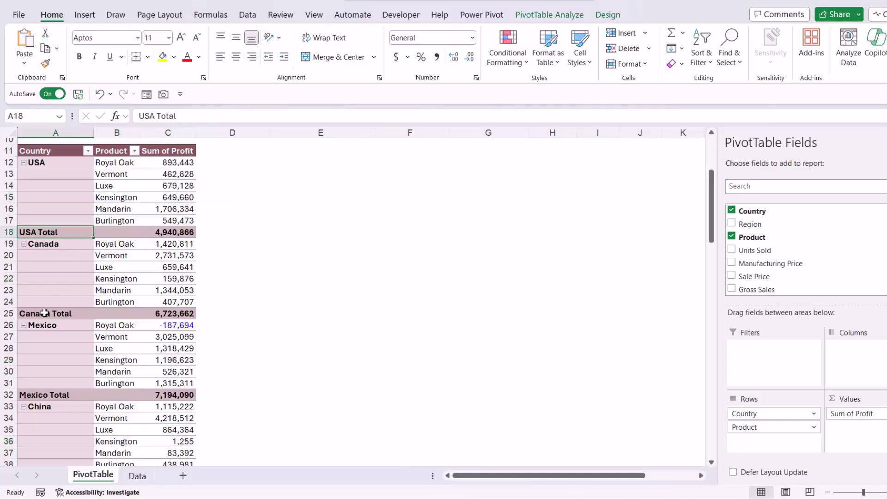
left_click(166, 185)
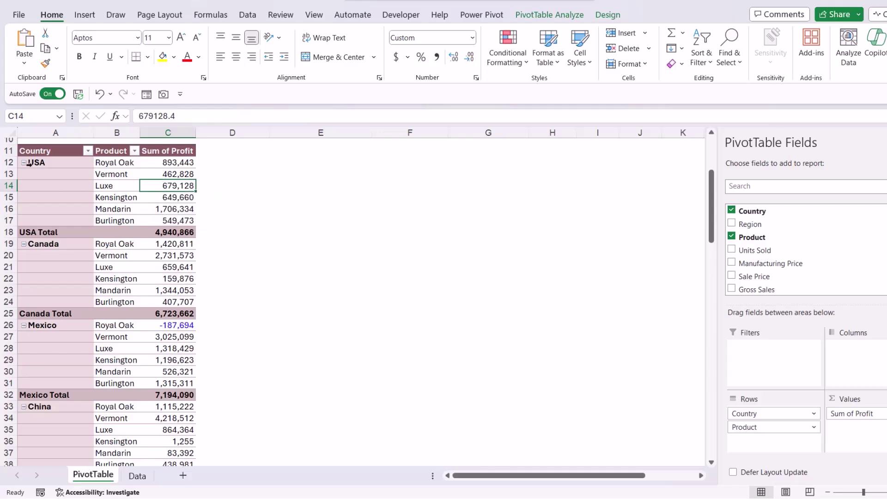
left_click(50, 153)
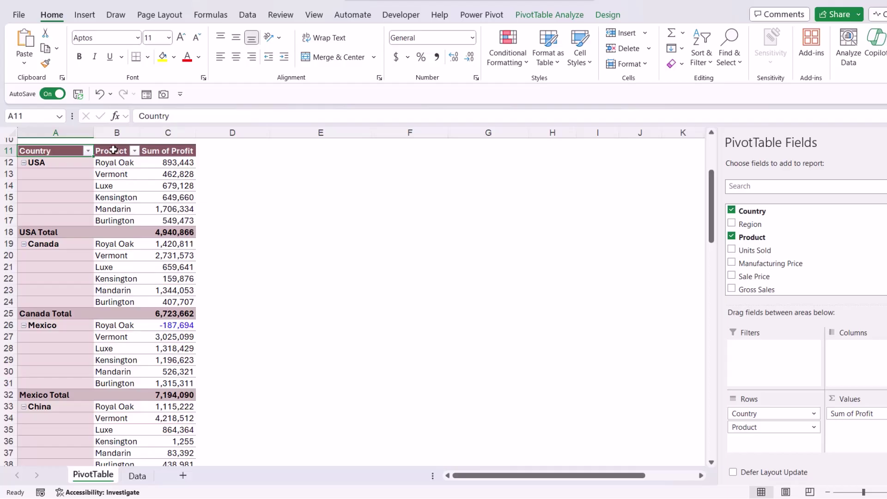
left_click(114, 150)
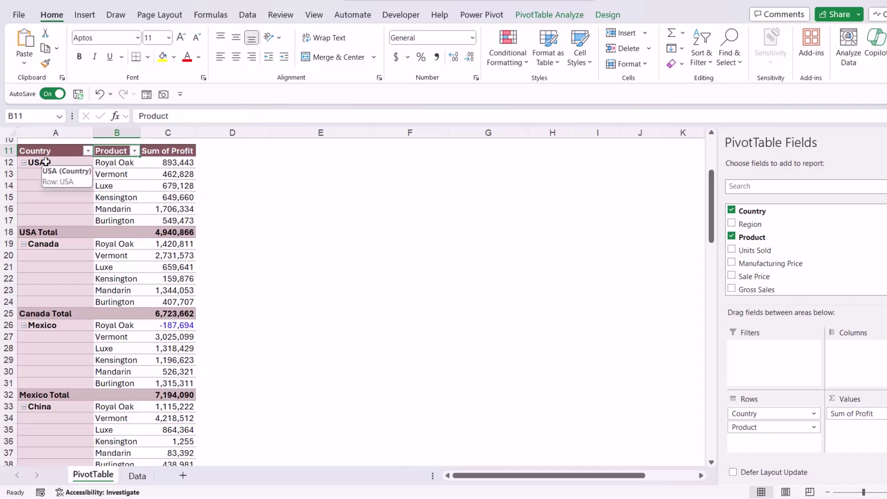
left_click(46, 163)
left_click(53, 245)
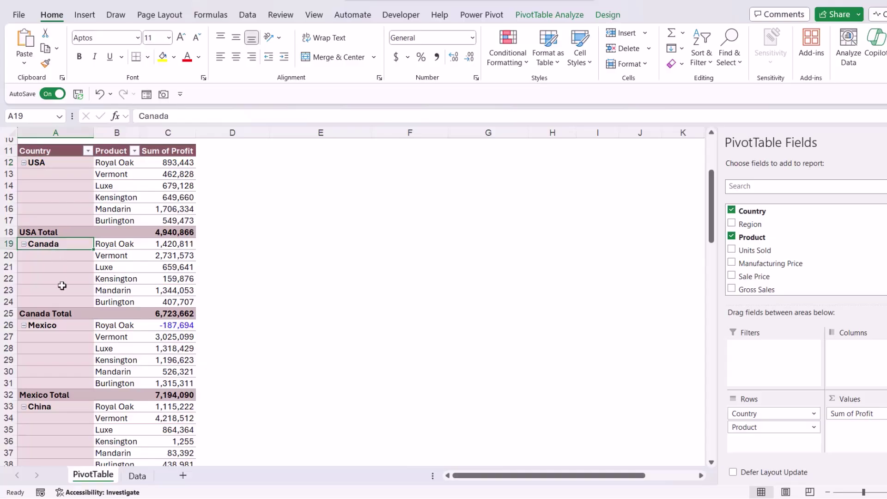
left_click(50, 327)
left_click(53, 407)
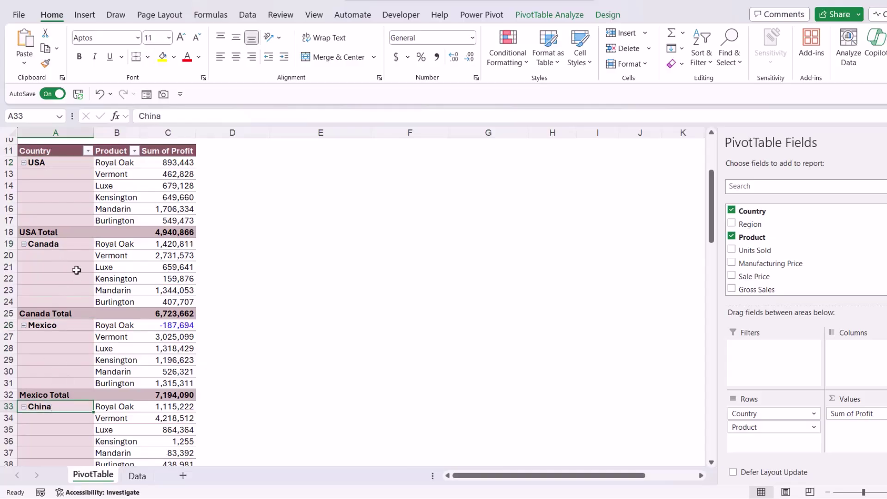
left_click(59, 151)
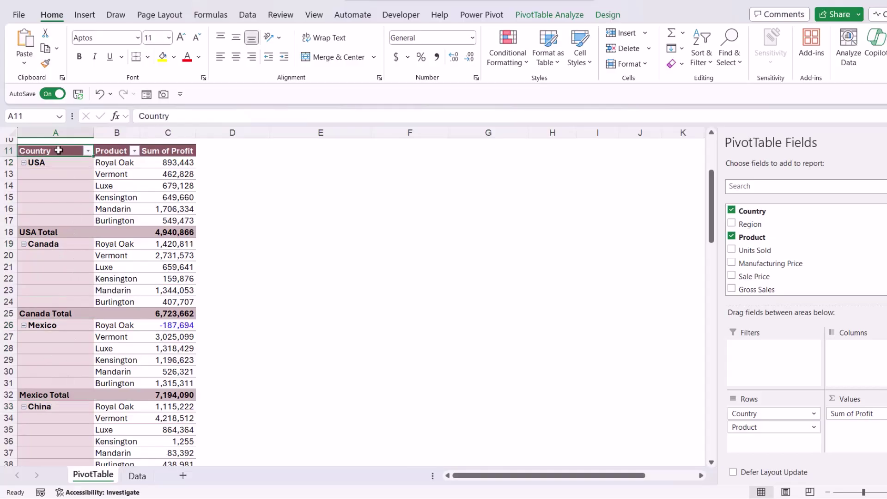
left_click(61, 164)
left_click(61, 241)
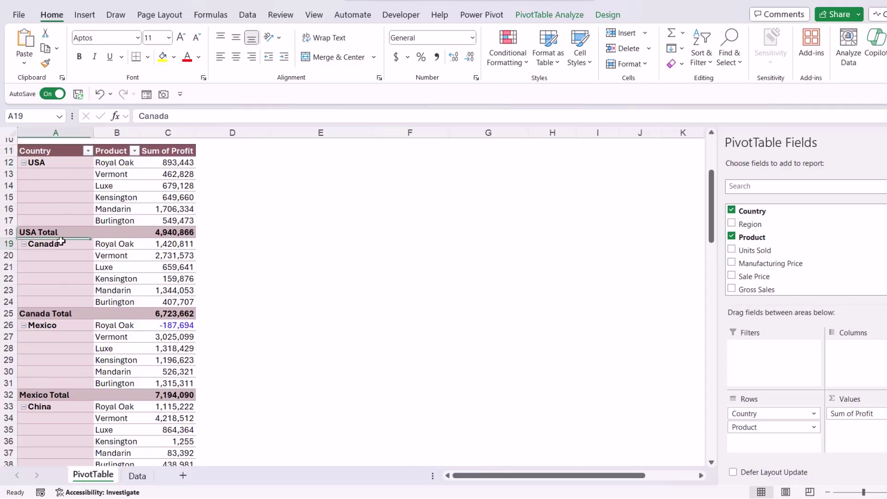
left_click(50, 327)
left_click(55, 410)
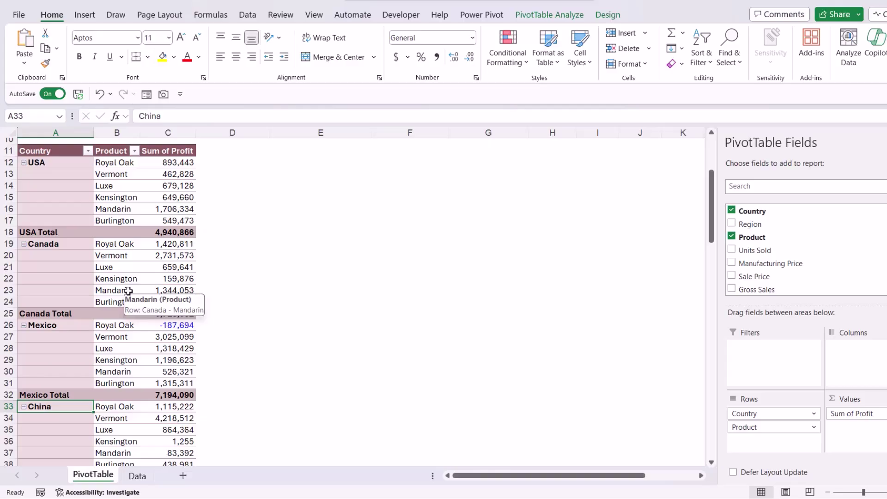
left_click(58, 162)
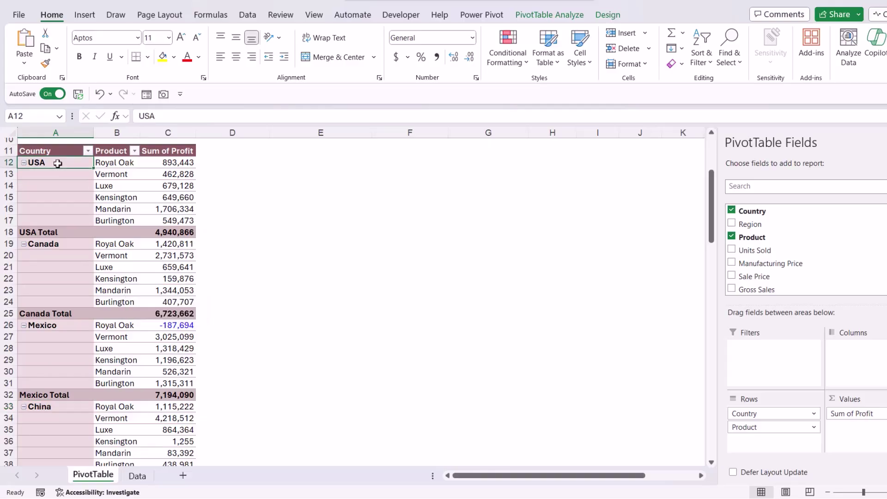
left_click(66, 247)
left_click(63, 154)
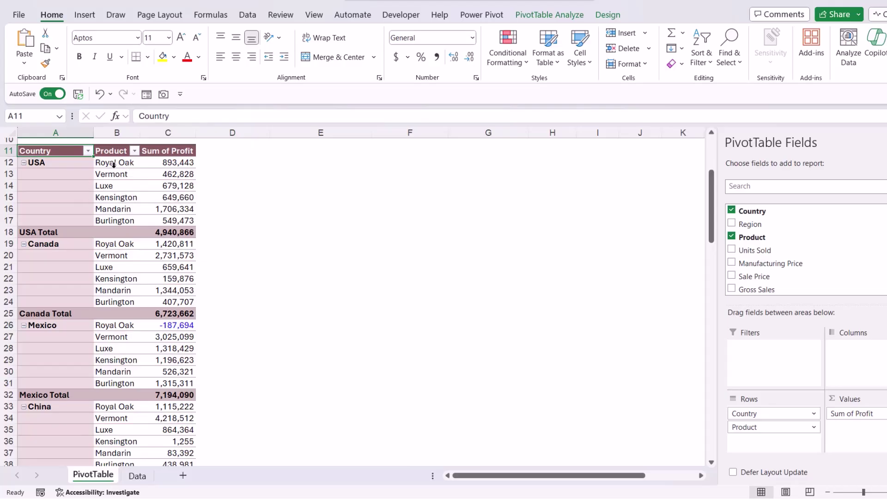
left_click(115, 166)
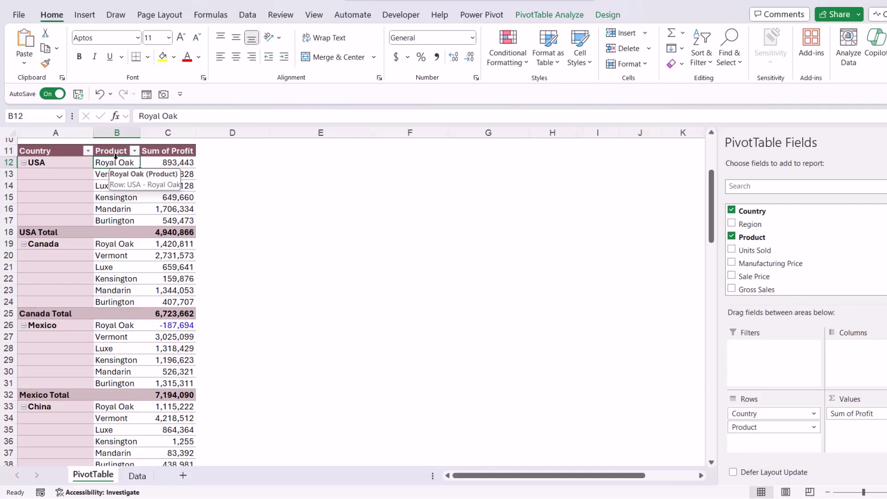
left_click(113, 150)
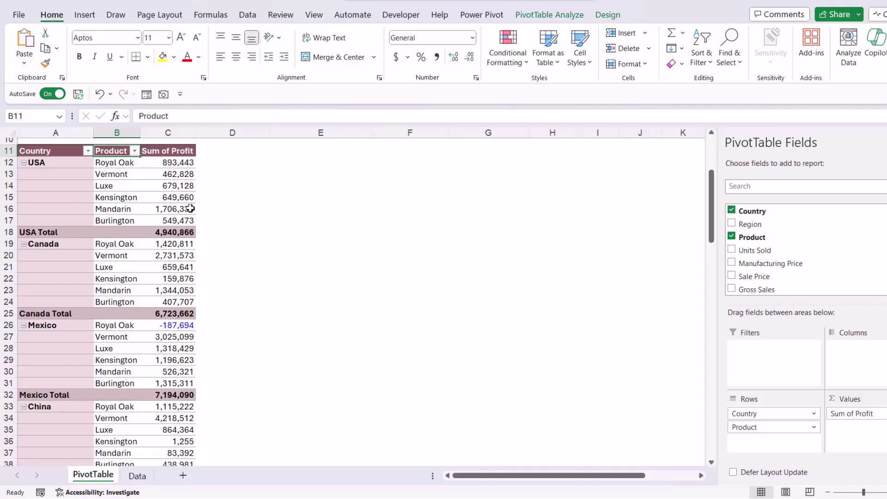
left_click(175, 211)
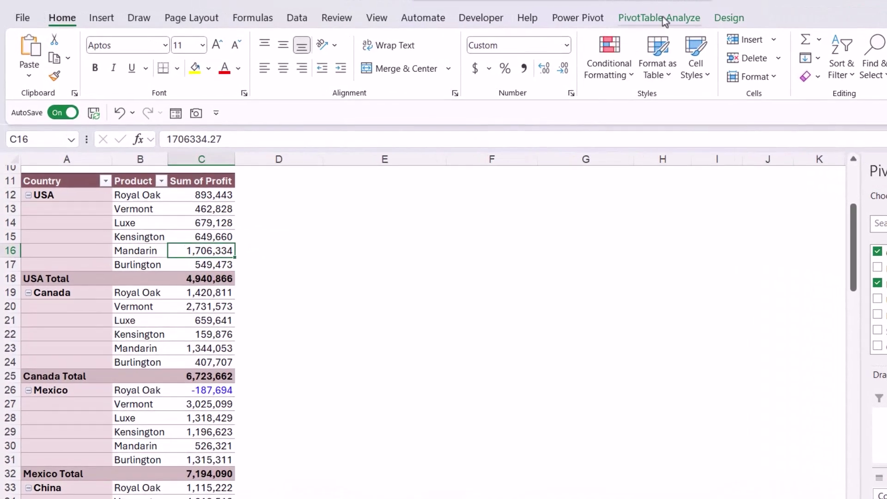
With a Product cell selected, open Insert Calculated Item and move the dialog aside.
left_click(550, 14)
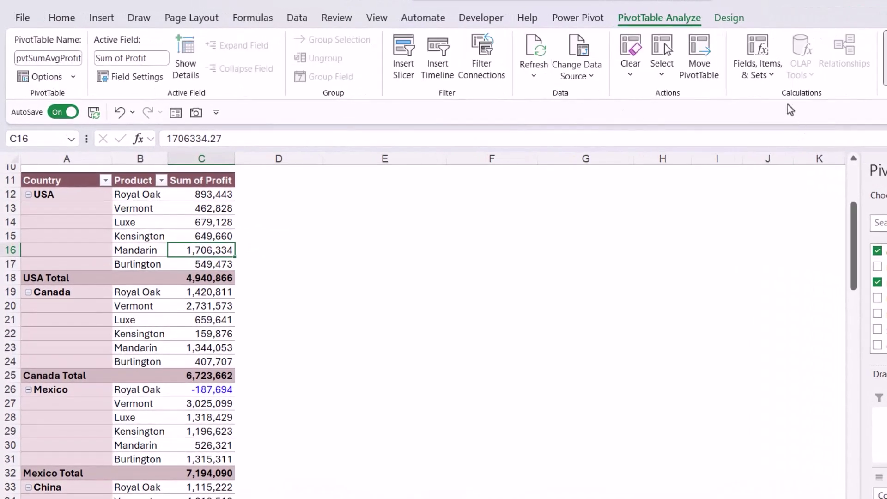
left_click(766, 73)
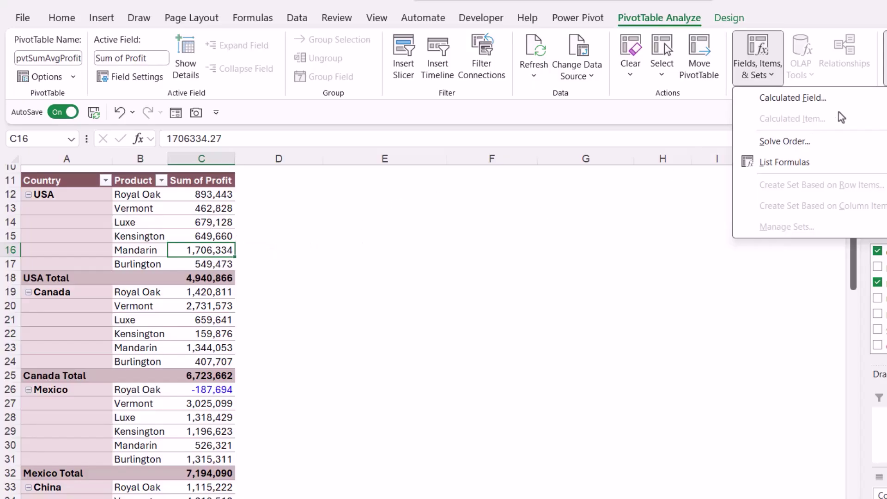
left_click(134, 208)
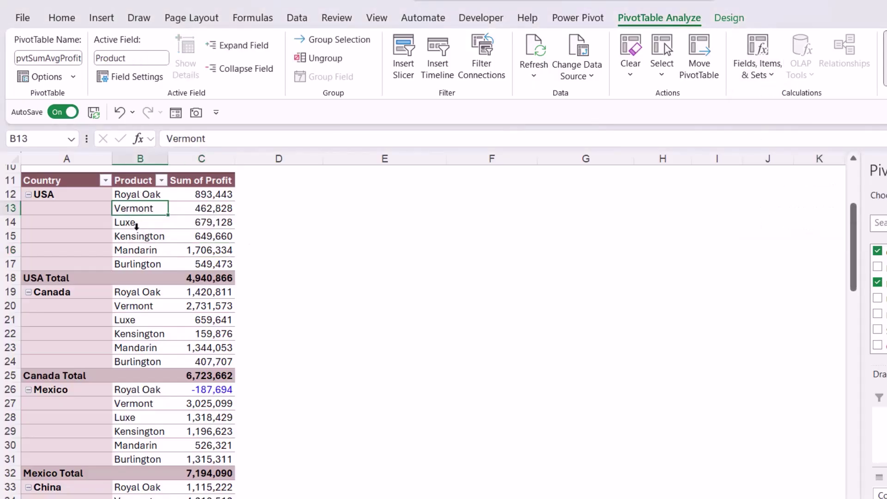
left_click(767, 77)
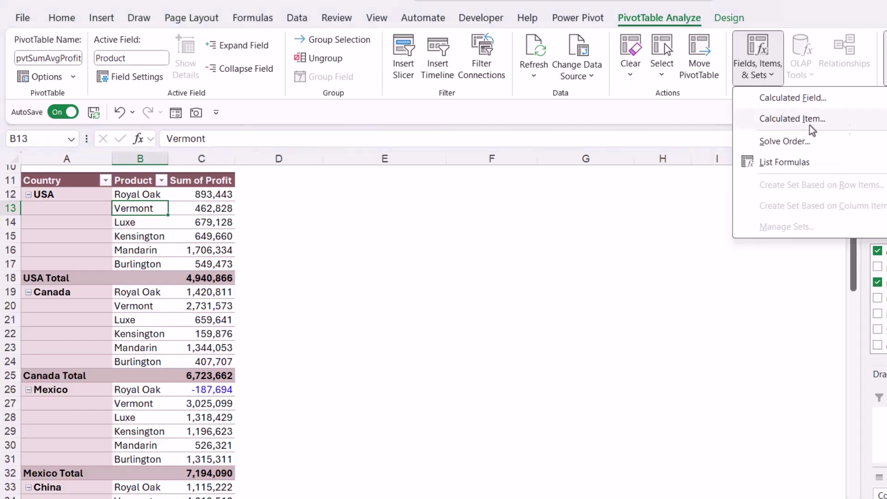
left_click(852, 128)
left_click_drag(679, 178, 538, 178)
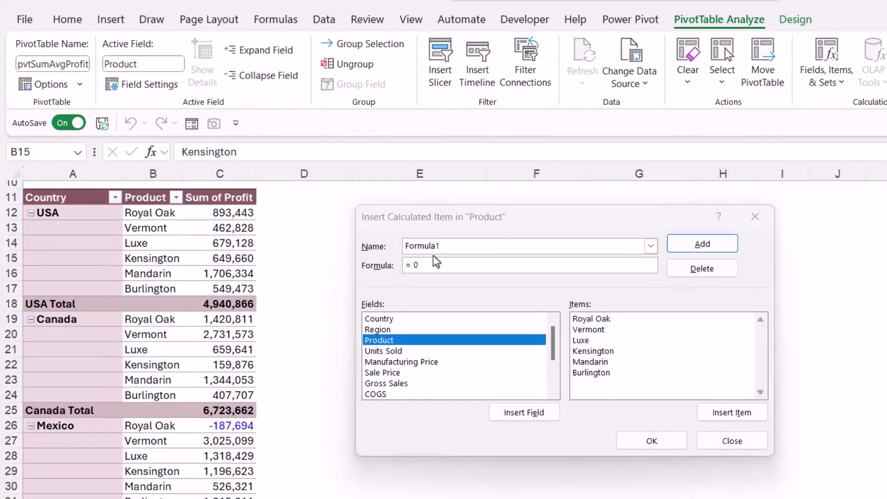
Name the item '% Profit of Royal Oak' and browse the Country, Region and Product items.
left_click(547, 224)
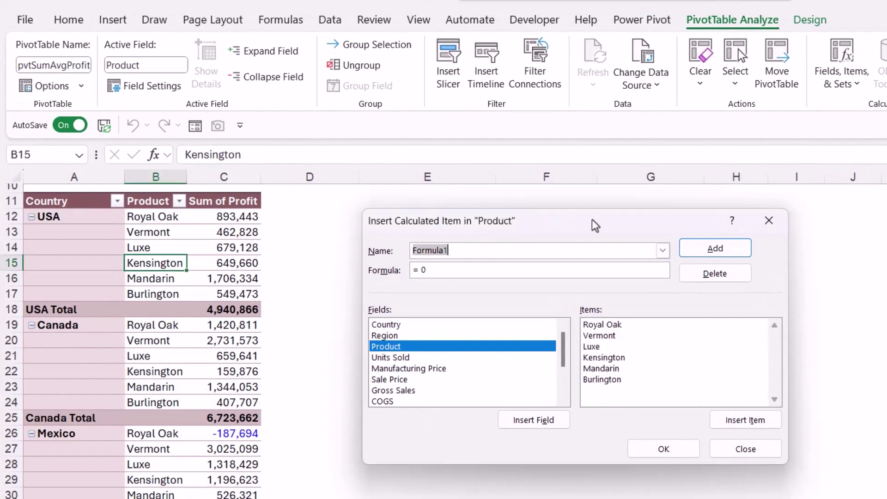
left_click_drag(595, 226, 629, 222)
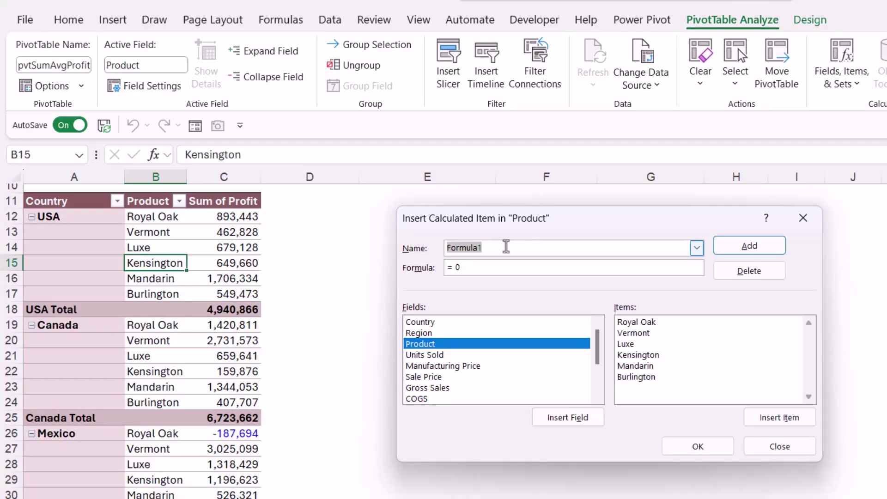
type("%")
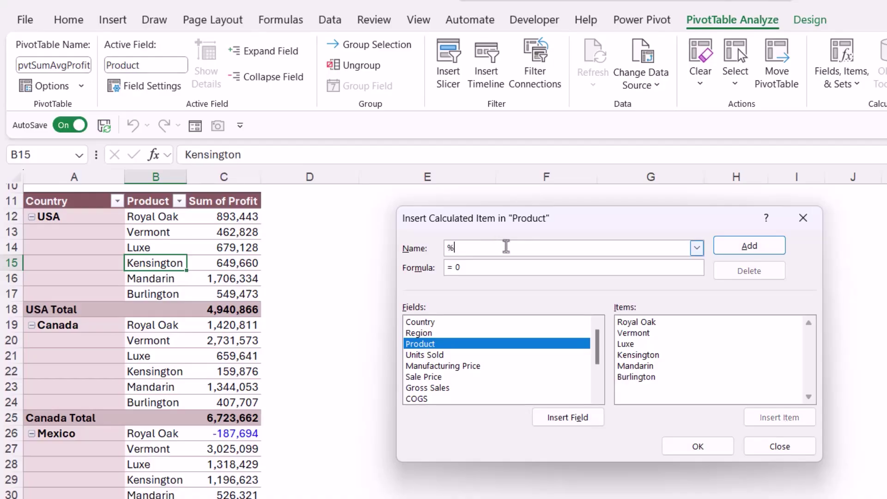
type(" Profit of Royal Oak")
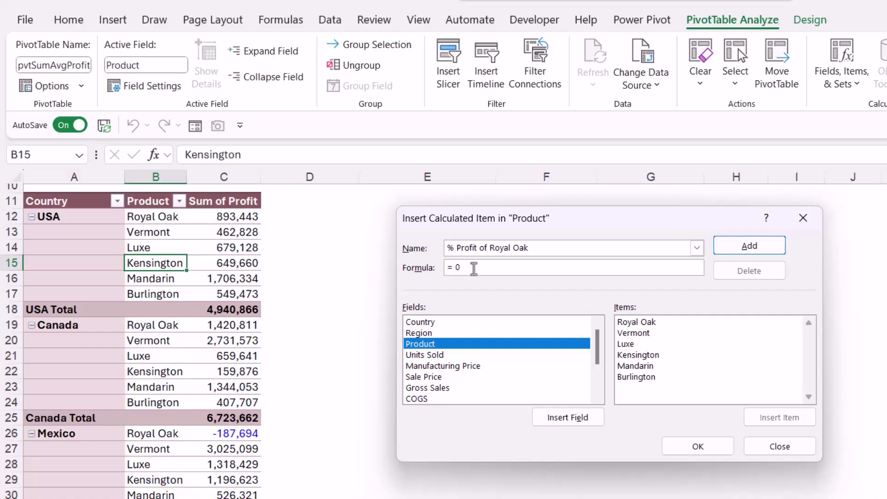
left_click(424, 323)
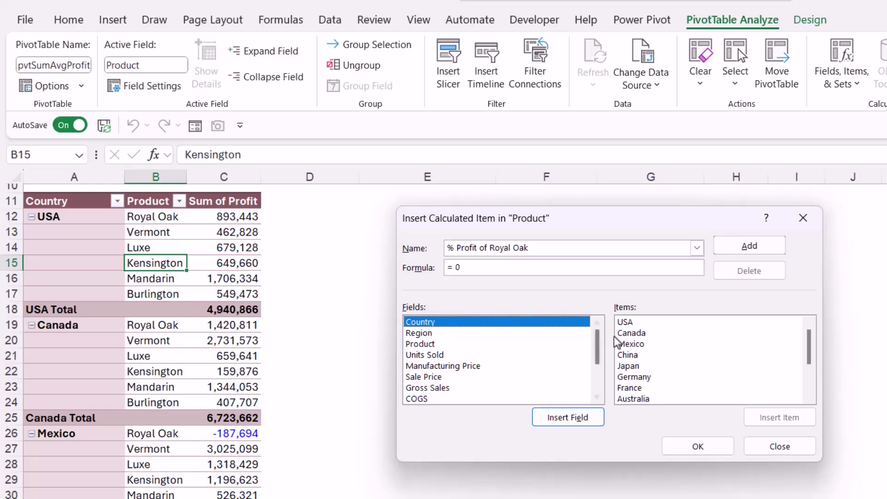
left_click(420, 333)
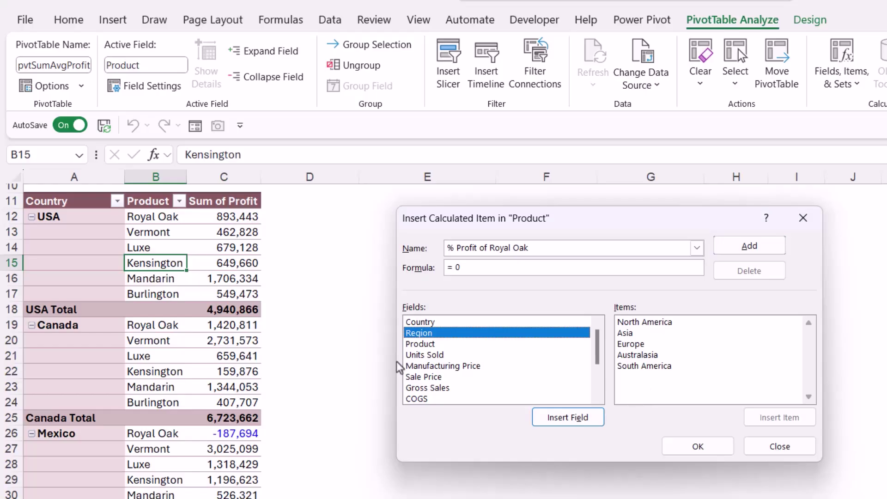
left_click(420, 345)
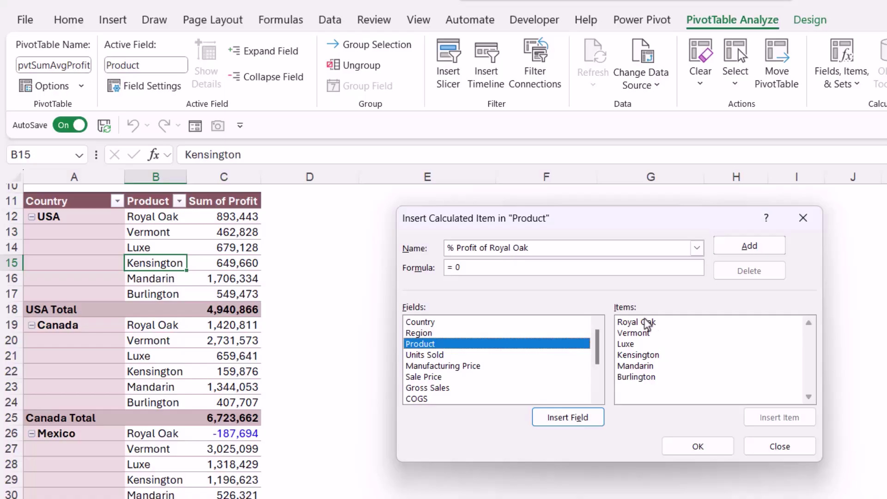
Enter the formula ='Royal Oak'/('Royal Oak'+Vermont+Luxe+Kensington+Mandarin+Burlington).
left_click(465, 271)
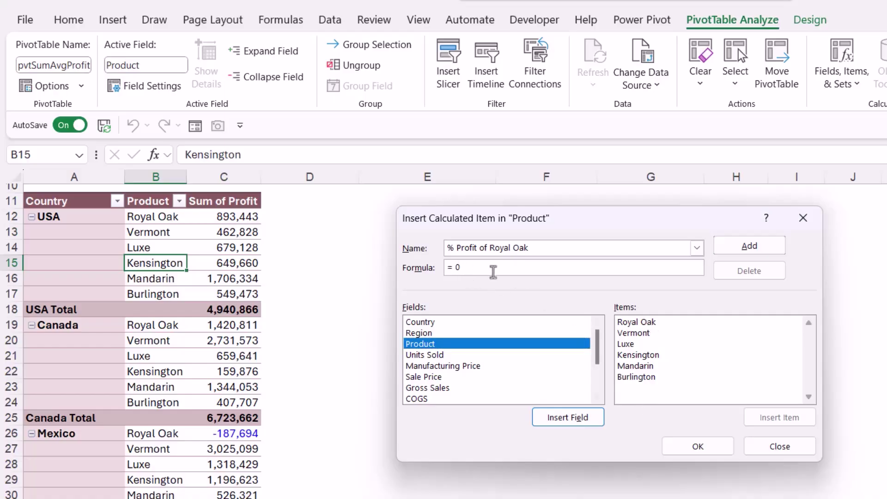
key("BackSpace")
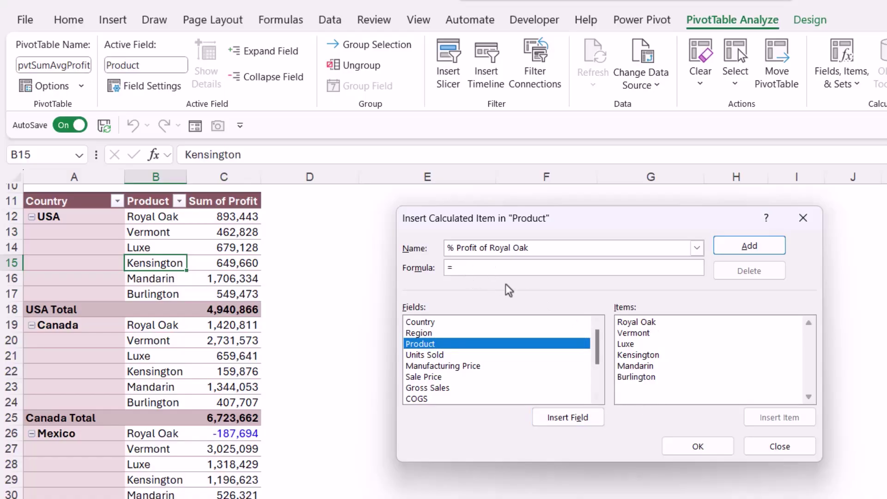
double_click(638, 324)
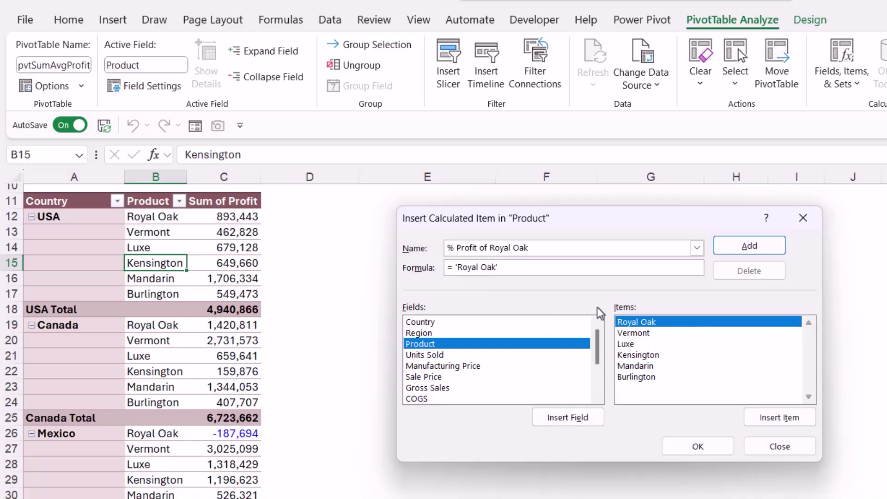
type("/")
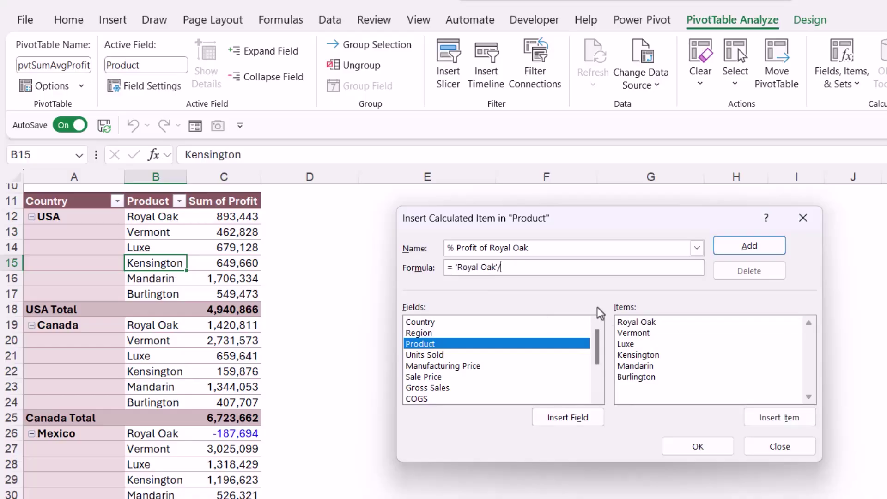
type("(")
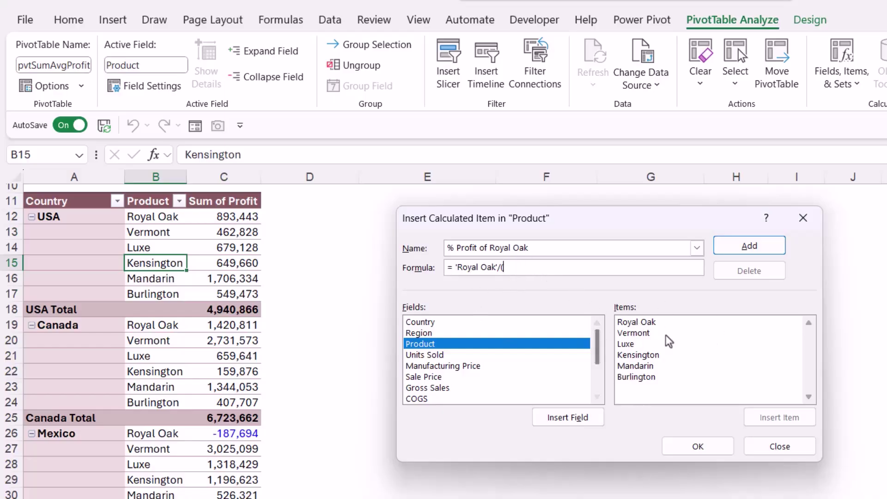
double_click(632, 323)
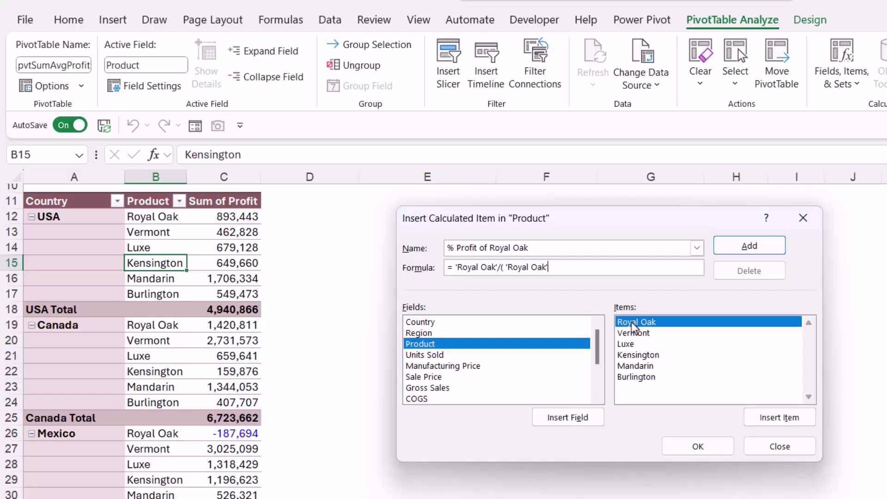
type("+")
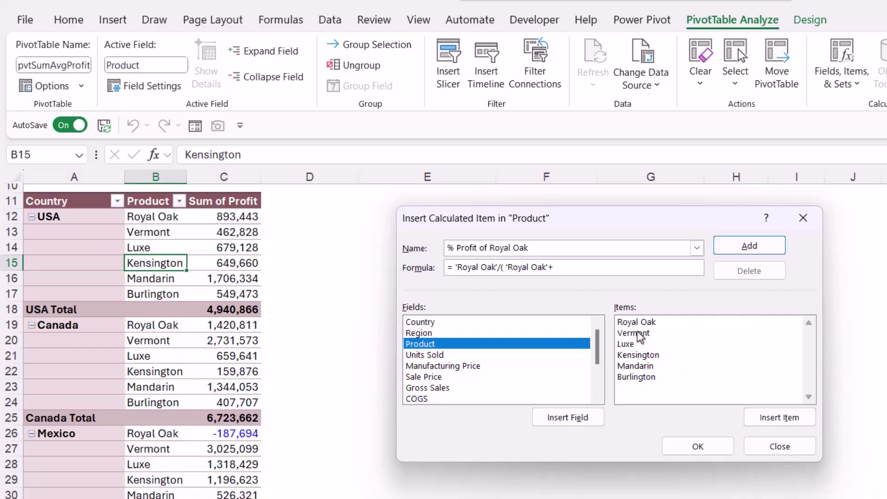
double_click(638, 333)
type("+")
double_click(635, 344)
type("+ Luxe+")
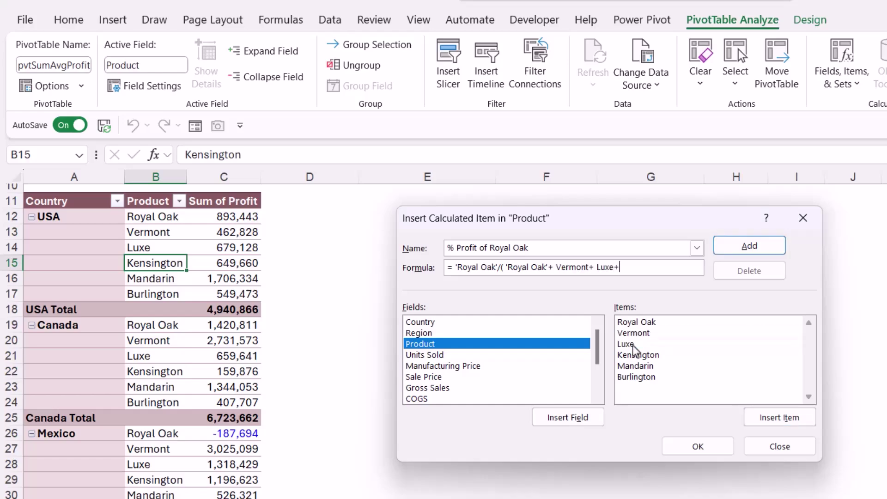
double_click(636, 355)
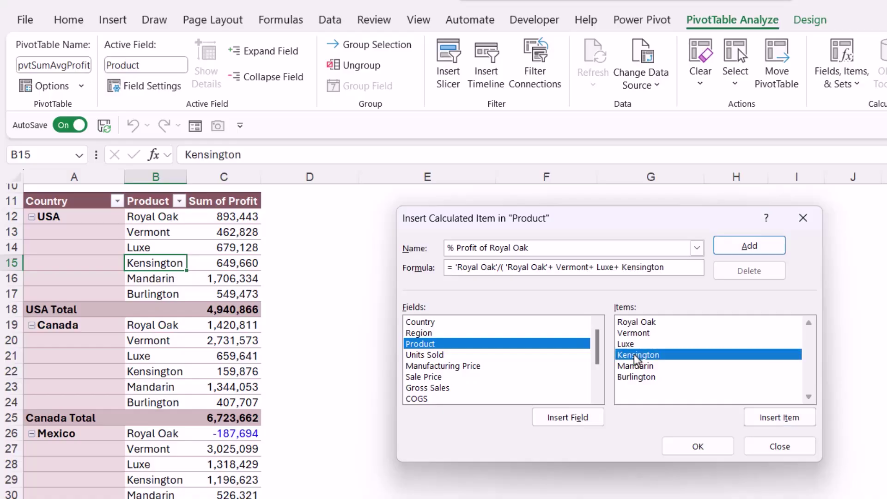
type("+")
double_click(639, 366)
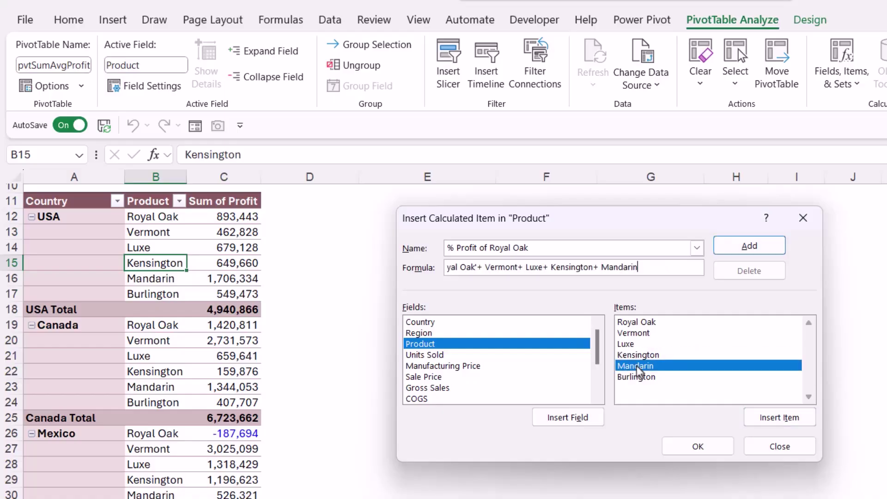
type("+")
double_click(645, 378)
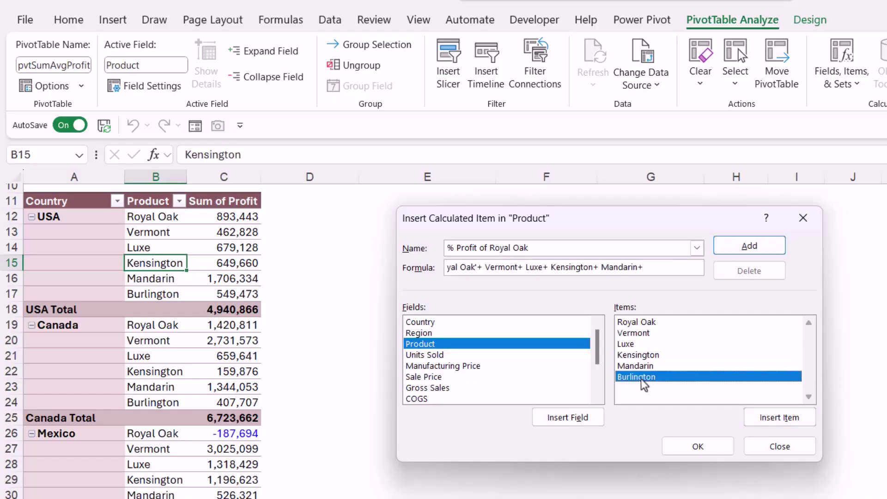
type(")")
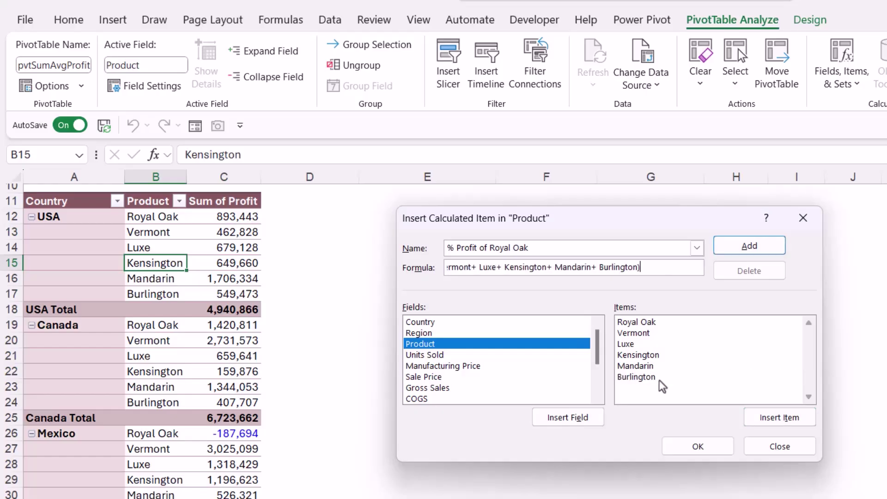
Review the formula, then add the calculated item and close the dialog.
left_click_drag(658, 266, 360, 261)
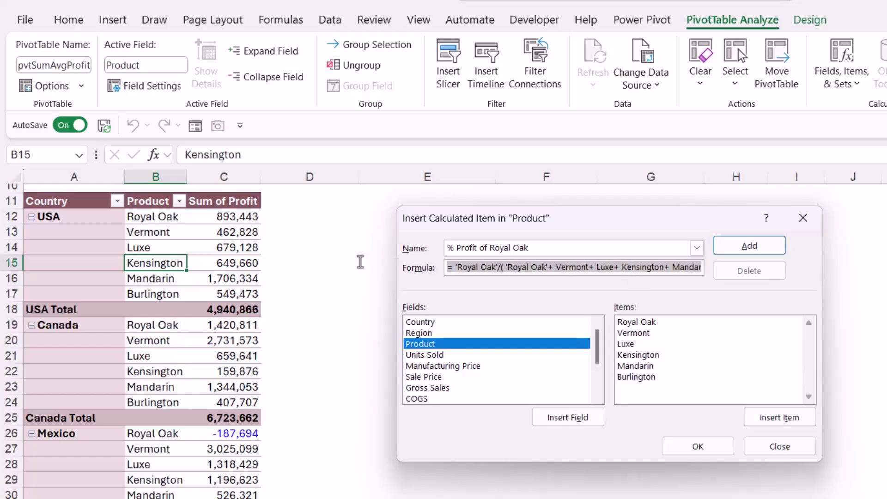
left_click(750, 248)
left_click(696, 447)
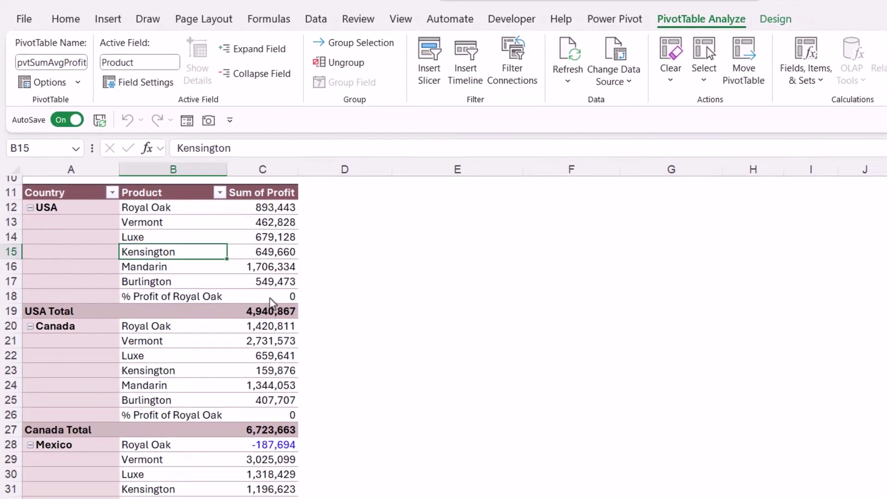
Inspect the USA and Canada % Profit of Royal Oak cells, which still show 0.
left_click(282, 296)
left_click(282, 419)
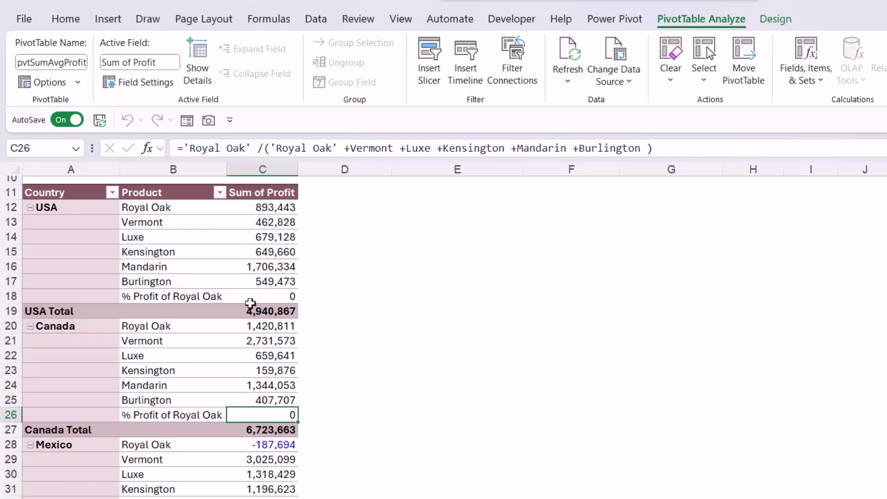
left_click(272, 297)
left_click(275, 416)
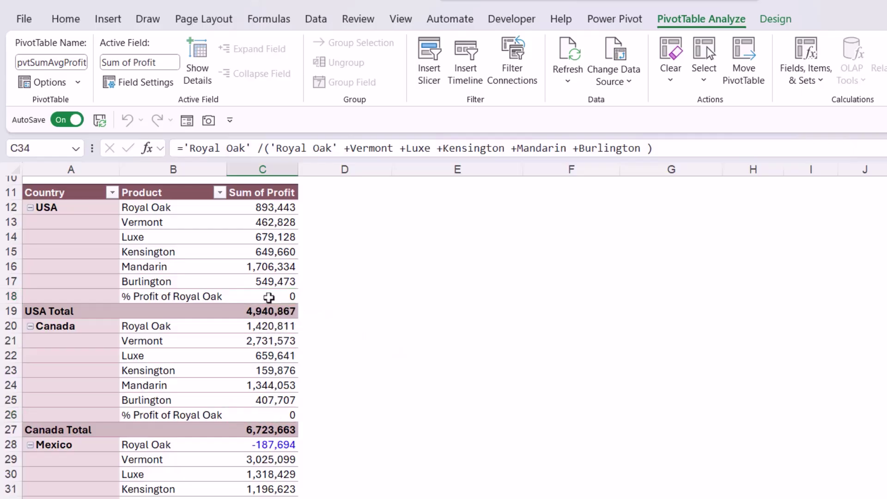
left_click(269, 296)
right_click(269, 296)
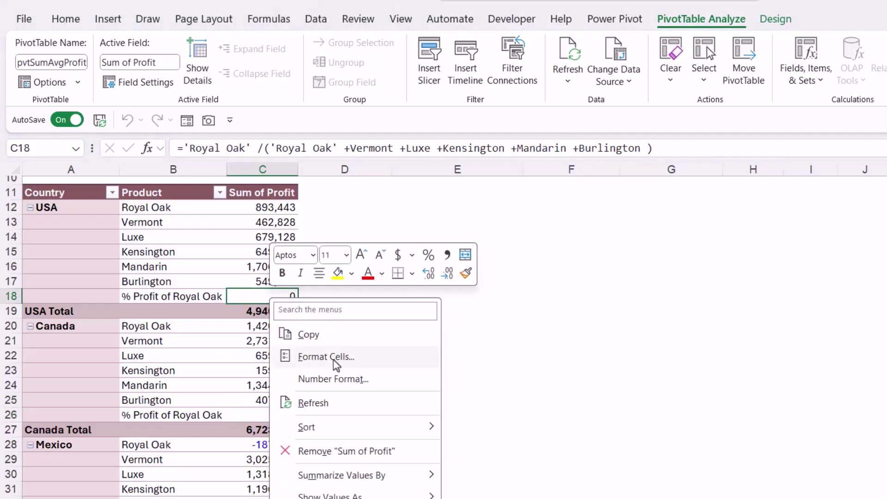
left_click(333, 379)
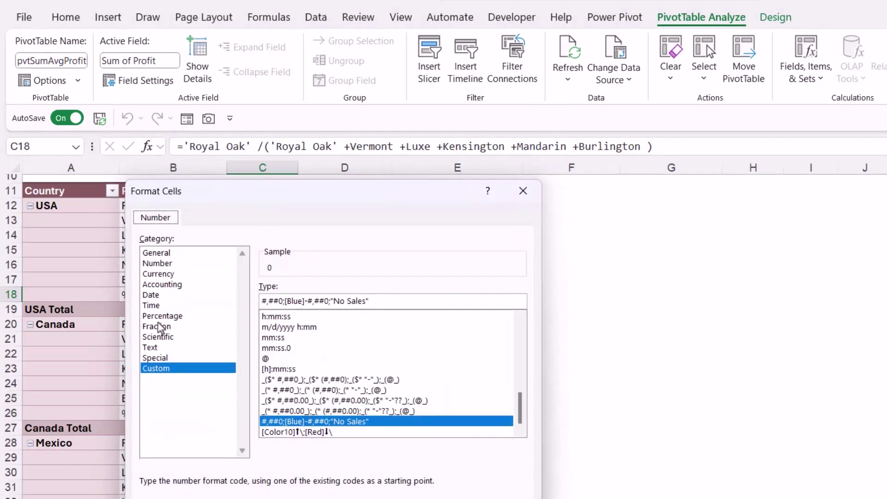
left_click(170, 318)
left_click(422, 467)
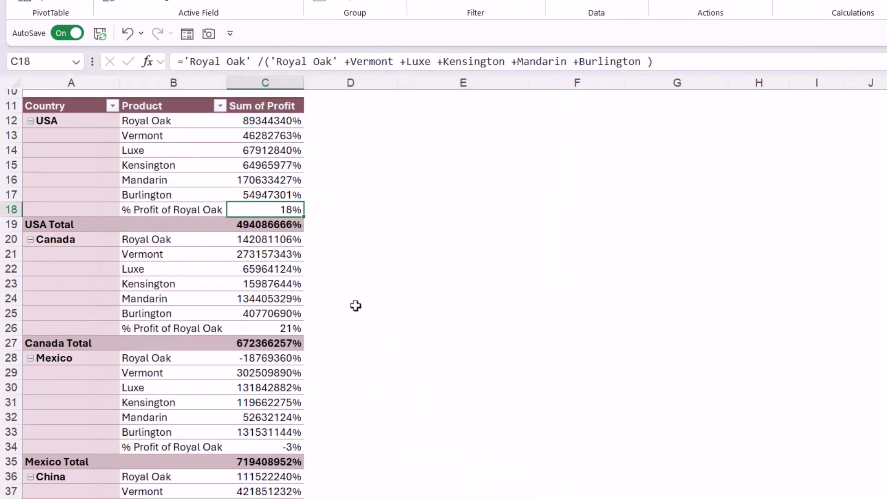
left_click(128, 33)
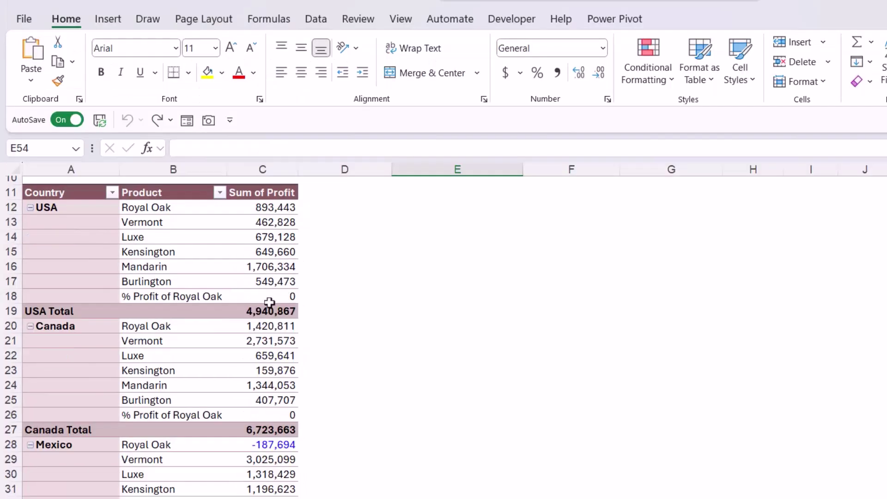
Format the calculated values in C18, C26 and C34 as Percentage.
left_click(285, 296)
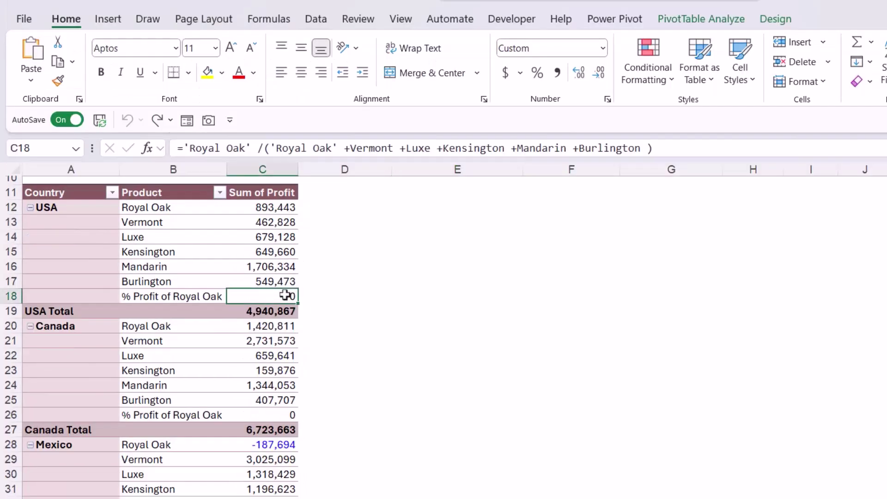
left_click(285, 415, "ctrl")
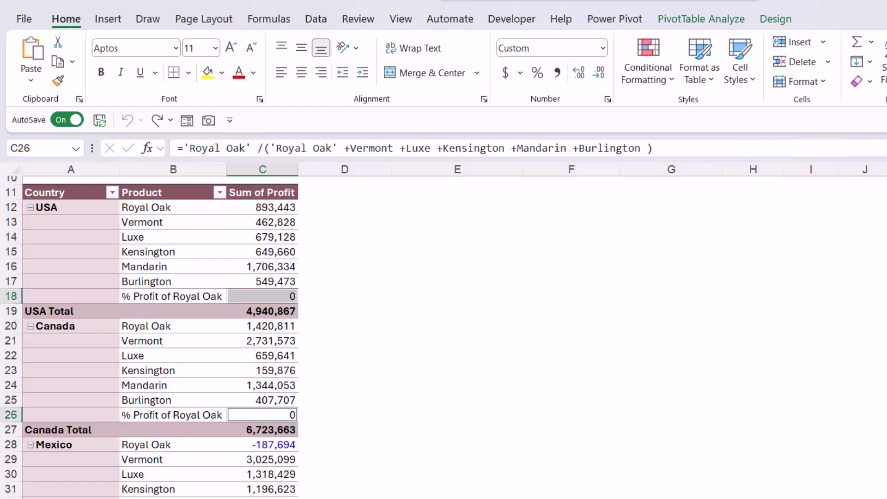
left_click(275, 494, "ctrl")
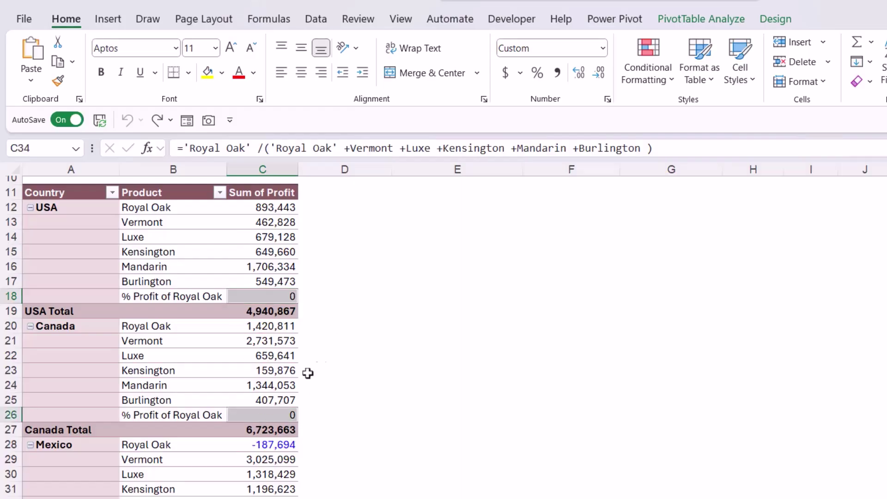
left_click(537, 72)
Bold the USA (18%) and Canada (21%) % Profit of Royal Oak rows.
left_click(330, 342)
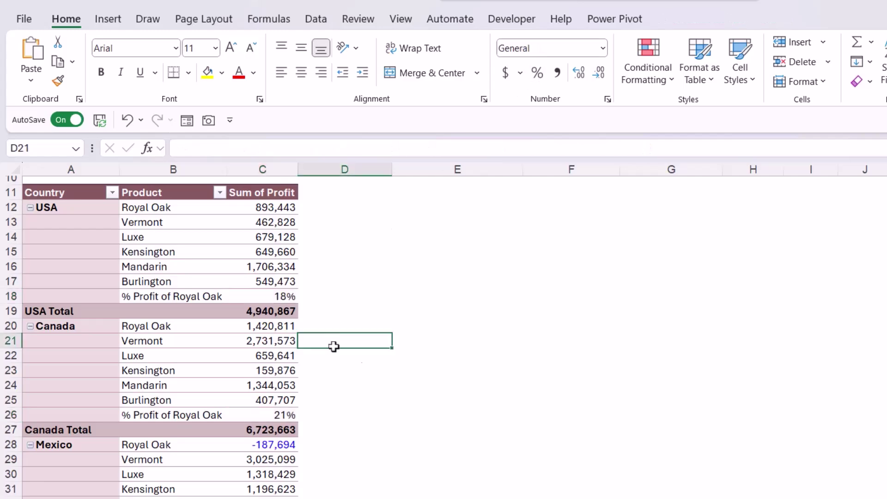
left_click(157, 296)
left_click_drag(225, 296, 282, 295)
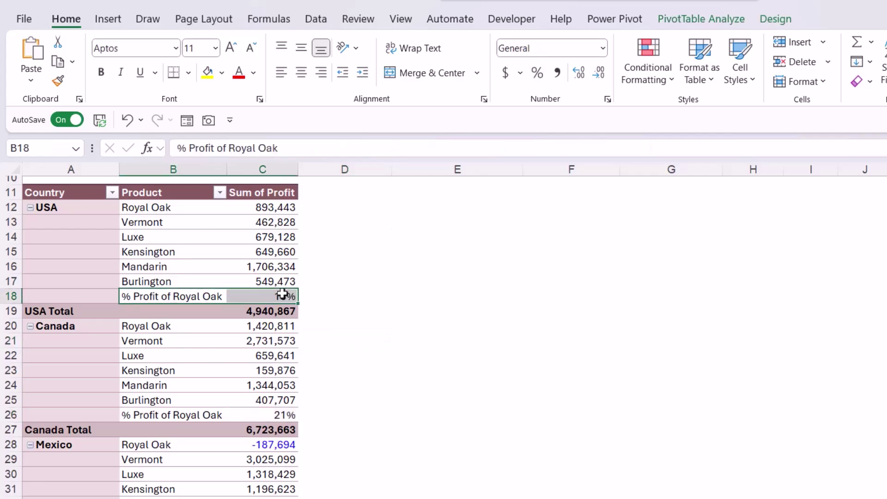
key("ctrl+b")
left_click_drag(159, 414, 285, 414)
key("ctrl+b")
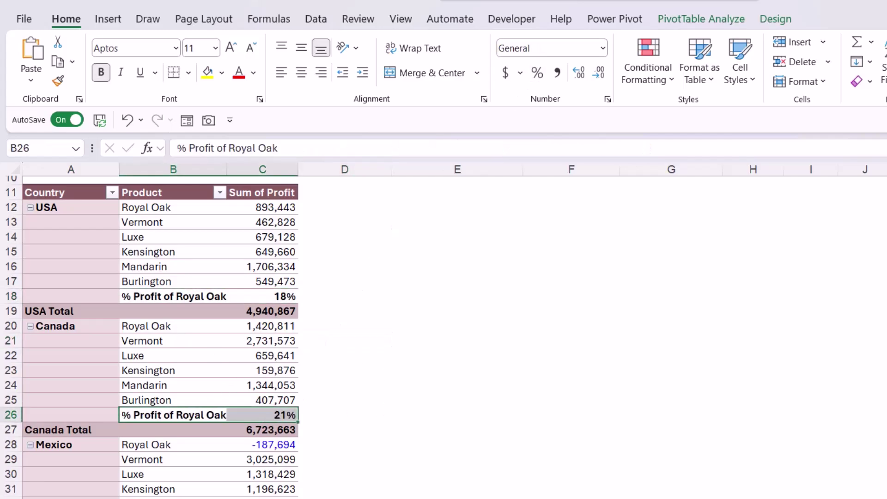
left_click(347, 401)
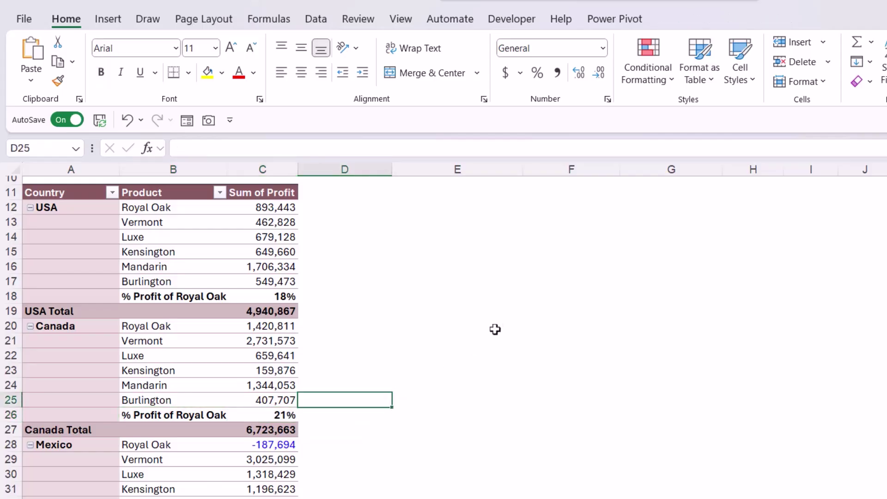